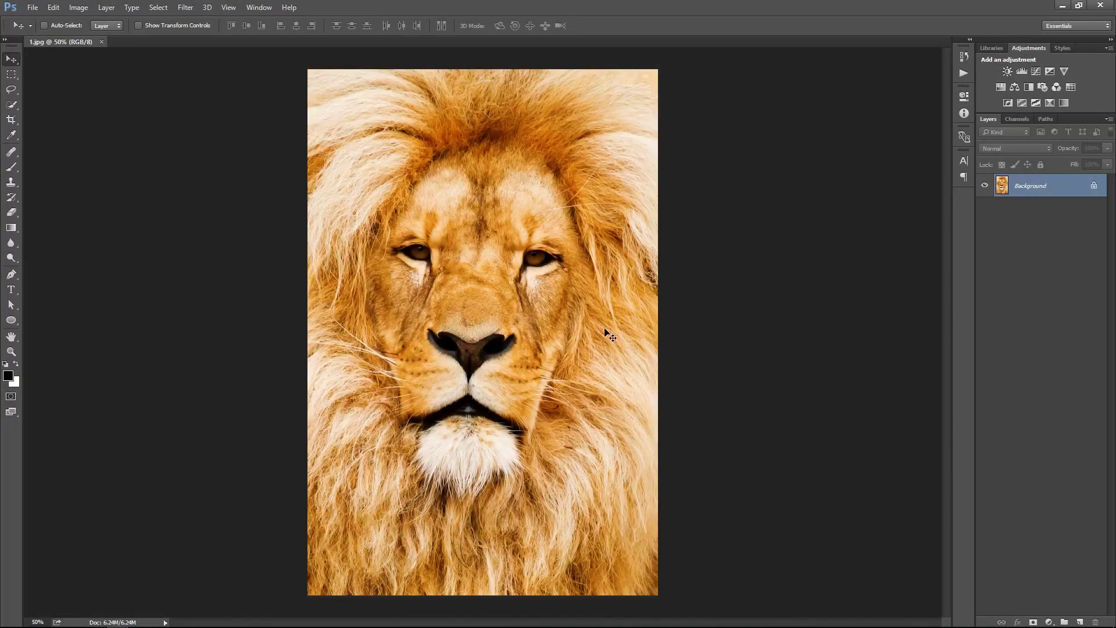
# - Straighten the lion photo by rotating it -3.35°
pyautogui.hotkey('ctrl', 't')
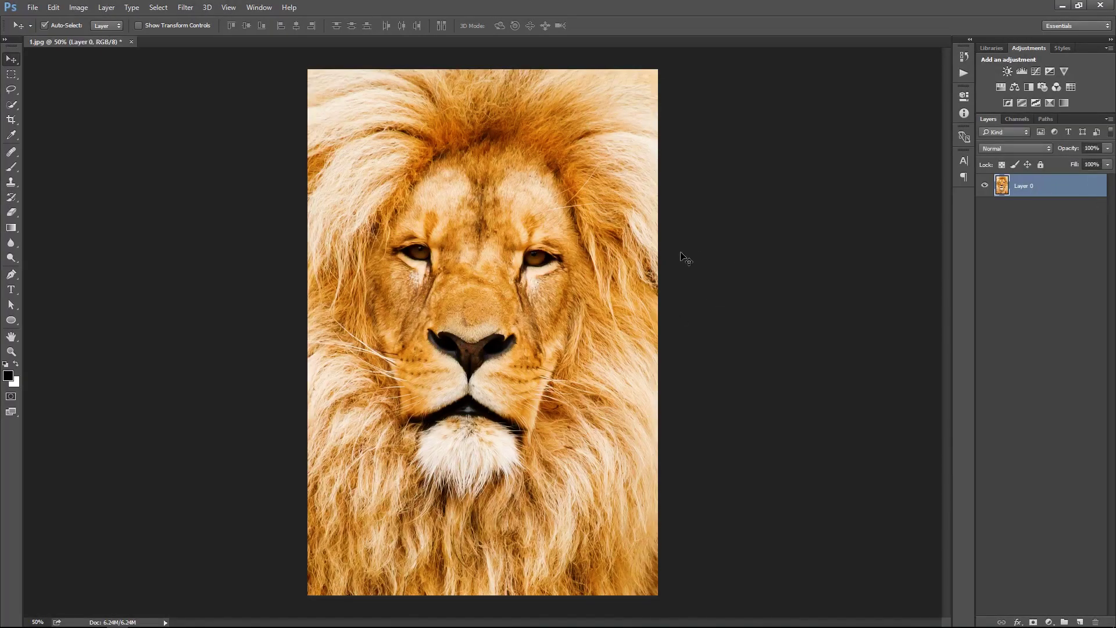
pyautogui.moveTo(712, 477); pyautogui.dragTo(722, 518)
pyautogui.press('Return')
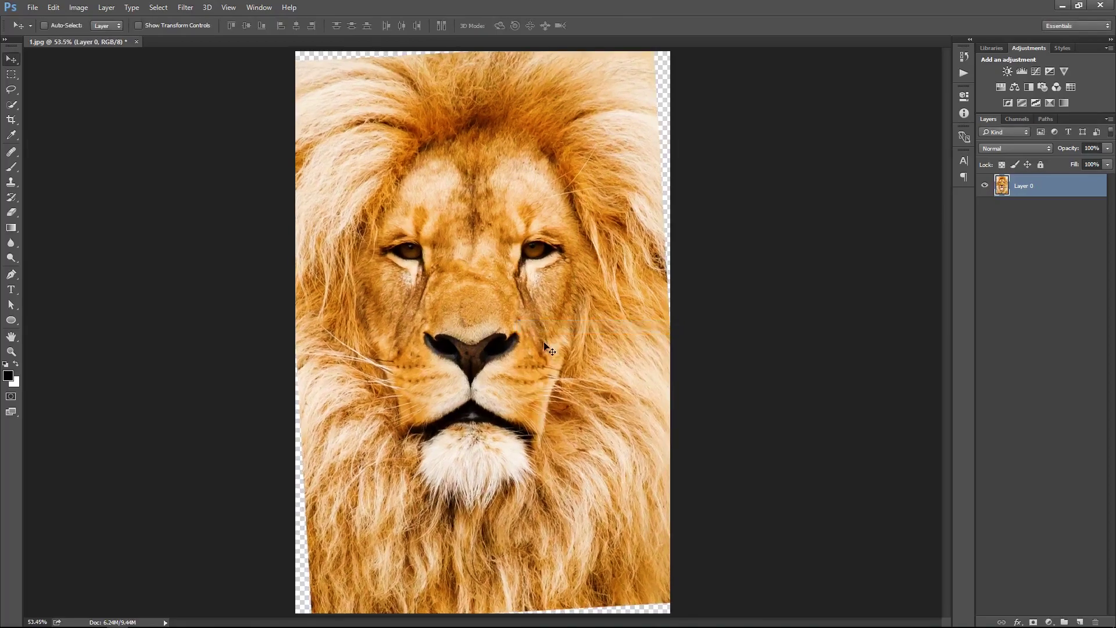
# - Crop away the empty corners by trimming the top and sides, shifting the photo down
pyautogui.press('c')
pyautogui.moveTo(481, 78); pyautogui.dragTo(482, 91)
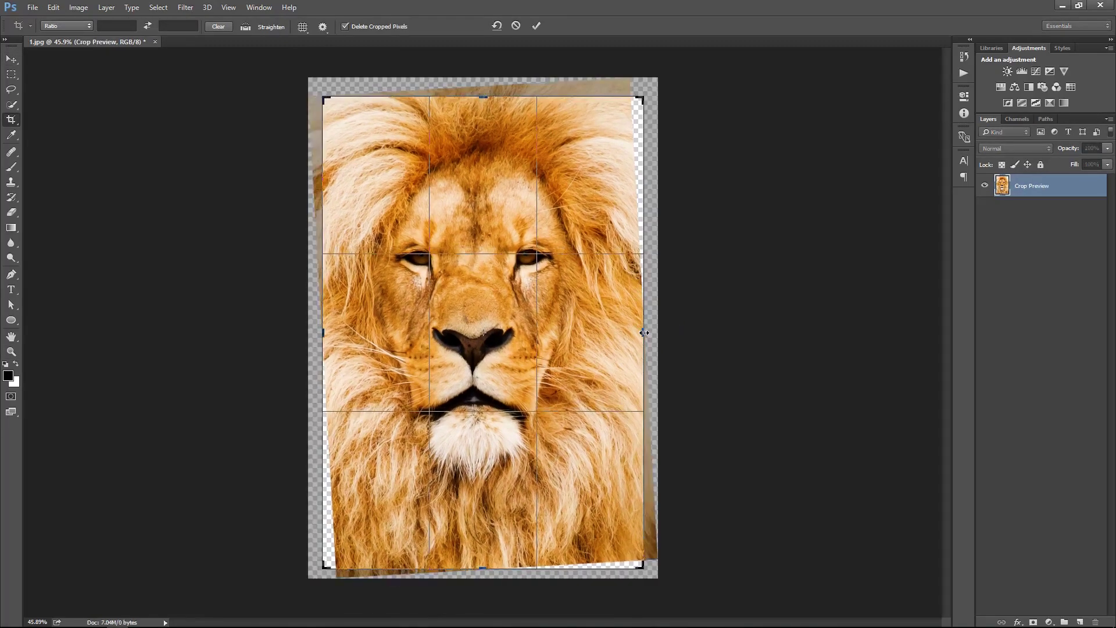
pyautogui.moveTo(643, 332); pyautogui.dragTo(631, 331)
pyautogui.moveTo(540, 510); pyautogui.dragTo(539, 536)
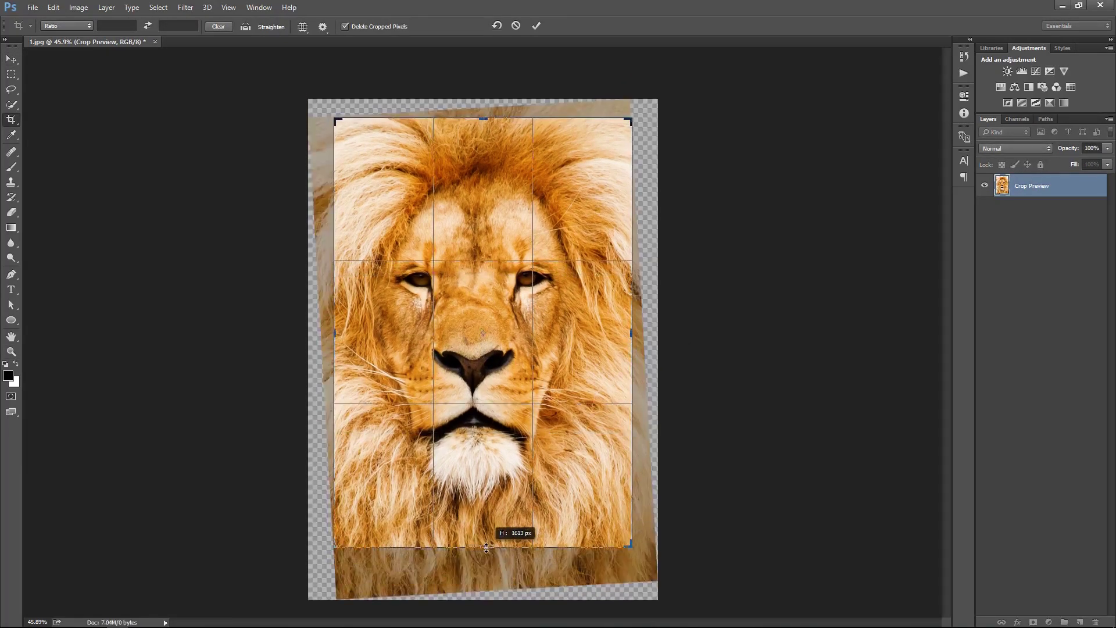
pyautogui.press('Return')
pyautogui.hotkey('ctrl', '0')
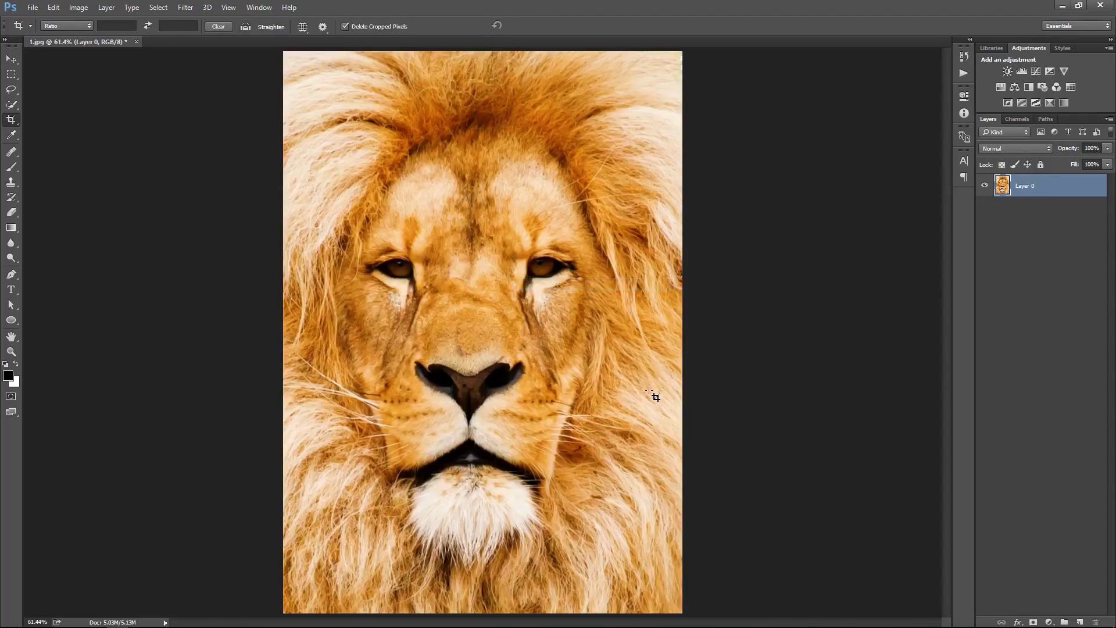
pyautogui.press('v')
# - Crop again, pulling in the left and right edges for a narrower frame
pyautogui.press('c')
pyautogui.moveTo(283, 331); pyautogui.dragTo(288, 332)
pyautogui.moveTo(683, 331); pyautogui.dragTo(678, 332)
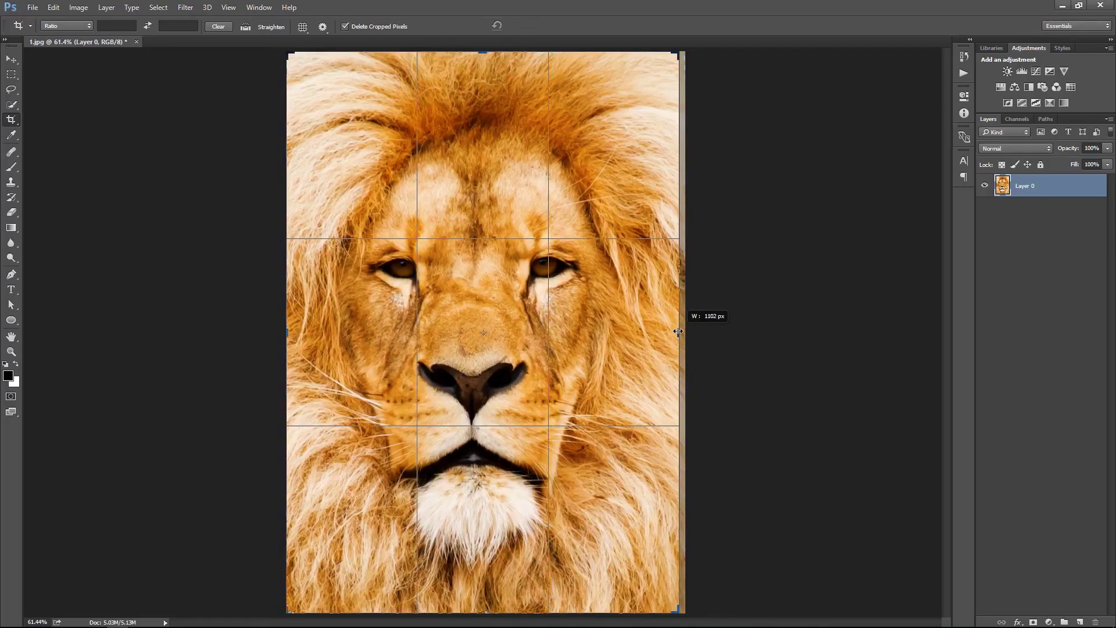
pyautogui.press('Return')
pyautogui.press('v')
pyautogui.rightClick(512, 251)
pyautogui.press('Escape')
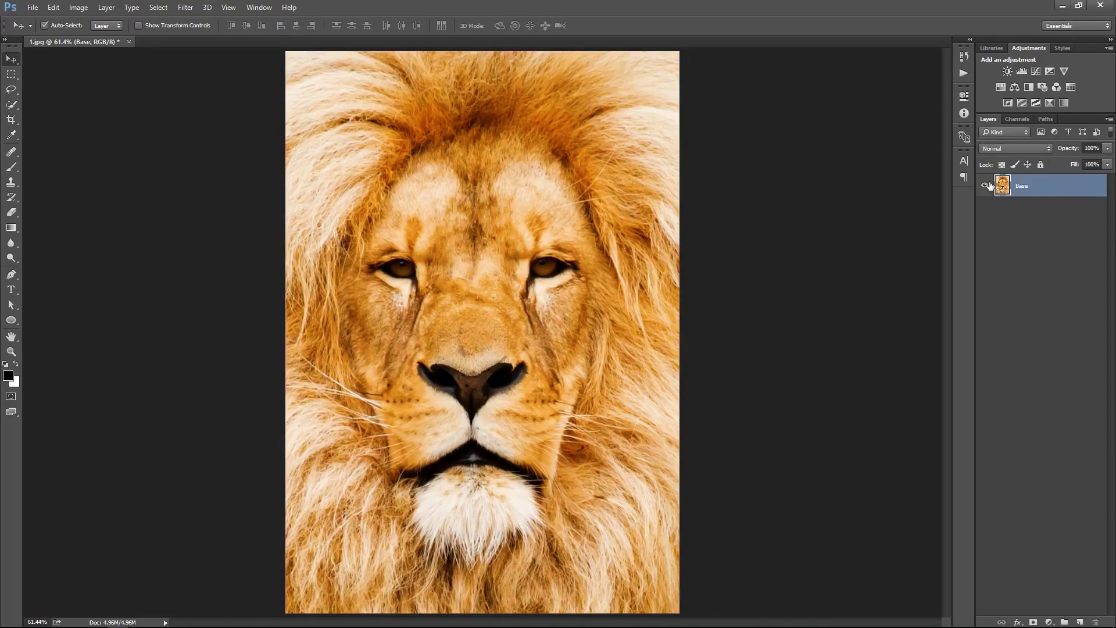
# - Duplicate the Base layer and name the copy White
pyautogui.hotkey('ctrl', 'j')
pyautogui.doubleClick(1033, 185)
pyautogui.press('Return')
# - Run Calculations multiplying Red with Red from the merged image into a New Channel
pyautogui.click(79, 7)
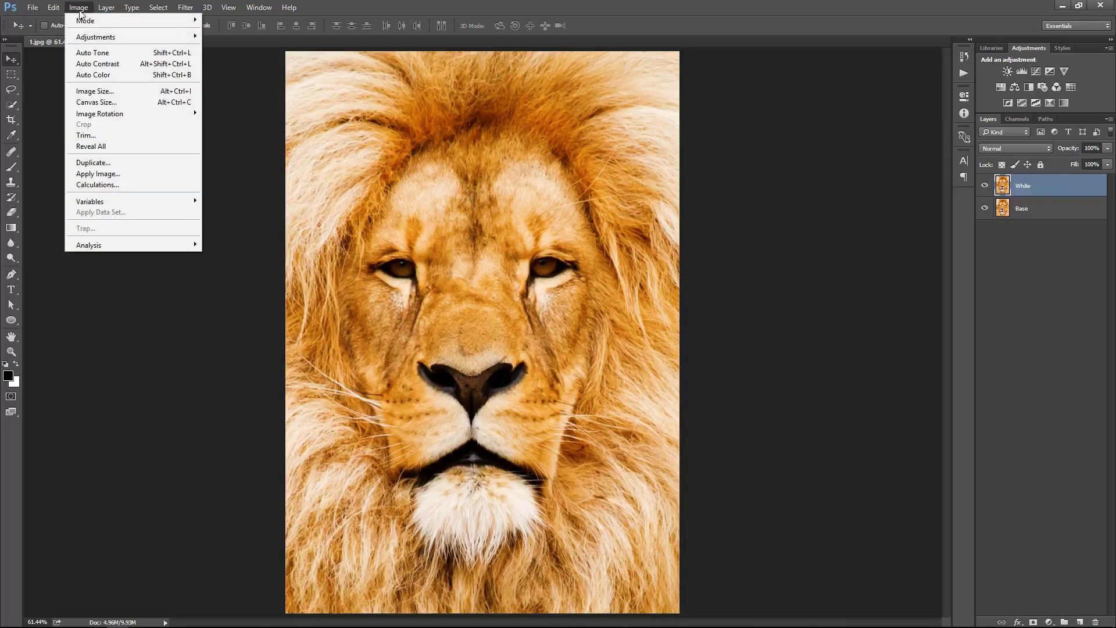
pyautogui.click(100, 182)
pyautogui.click(705, 225)
pyautogui.click(705, 233)
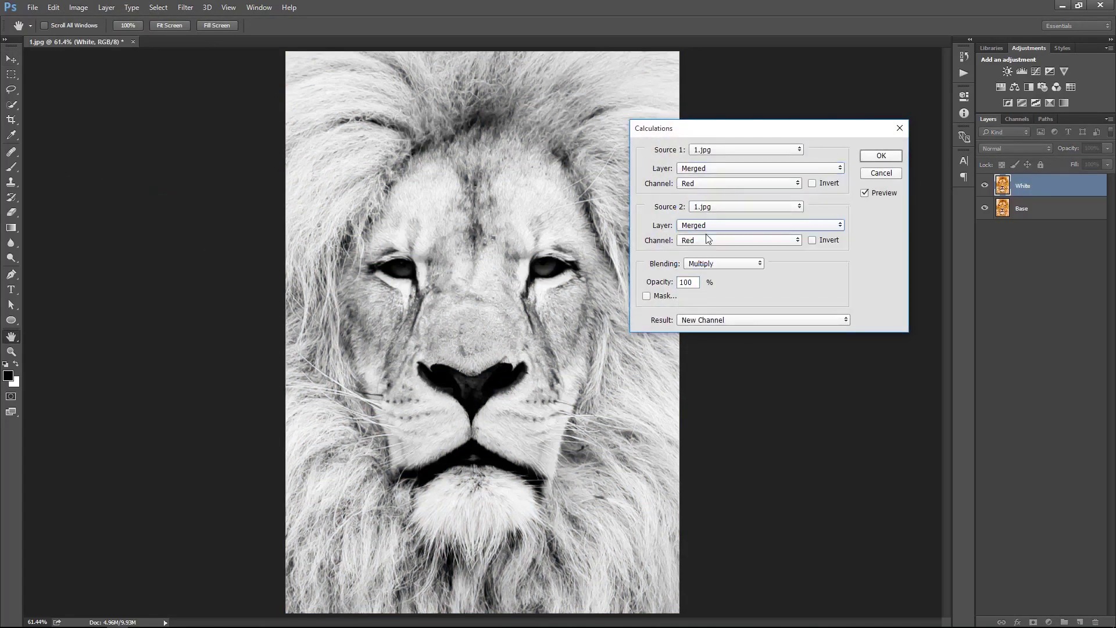
pyautogui.click(705, 263)
pyautogui.click(700, 299)
pyautogui.click(761, 319)
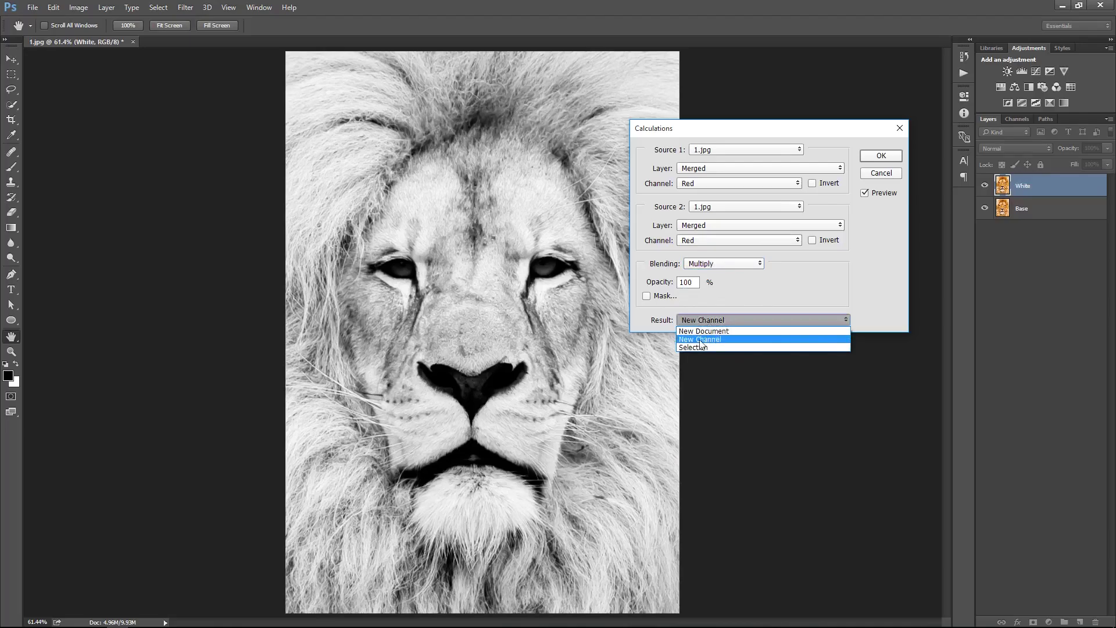
pyautogui.click(727, 325)
pyautogui.click(873, 162)
# - Load Alpha 1 as a selection and paste it as a new greyscale layer
pyautogui.press('v')
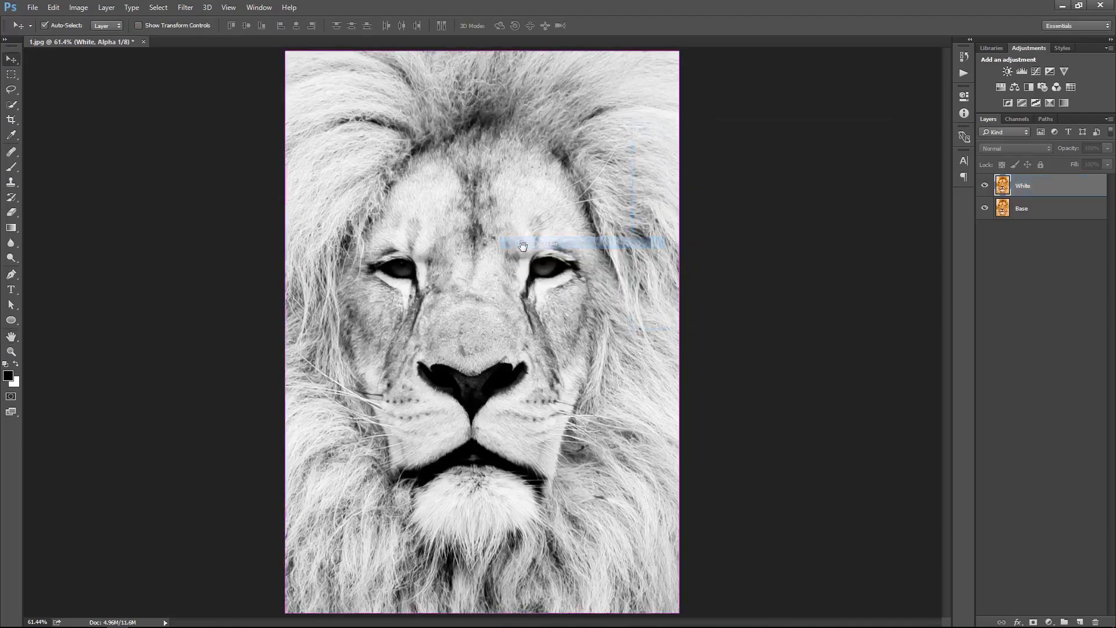
pyautogui.click(1017, 119)
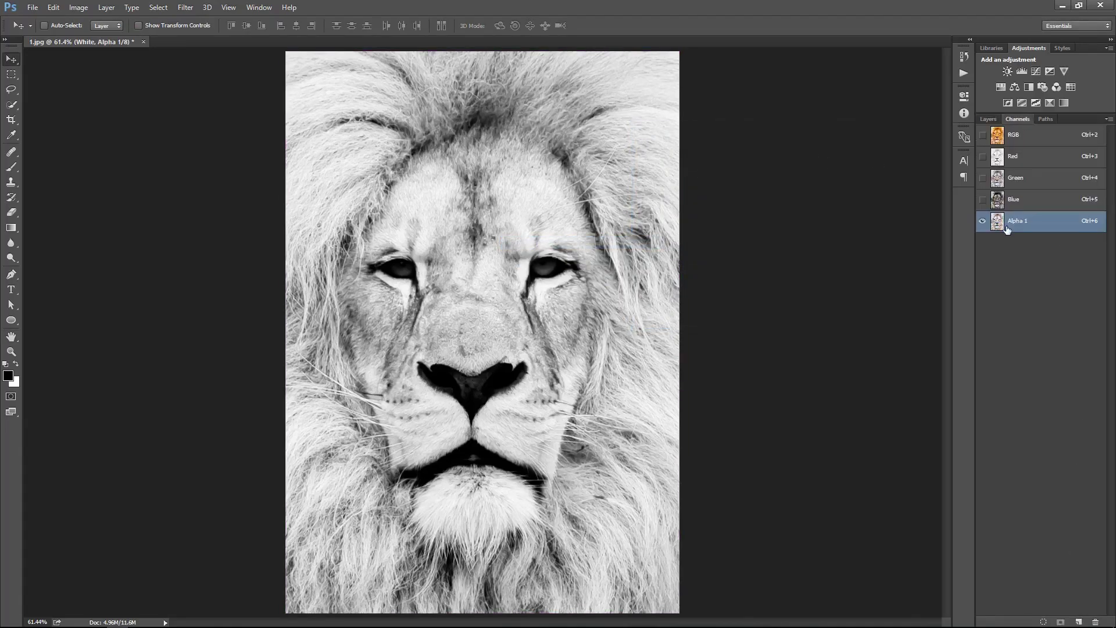
pyautogui.keyDown('ctrl'); pyautogui.click(997, 221); pyautogui.keyUp('ctrl')
pyautogui.click(989, 119)
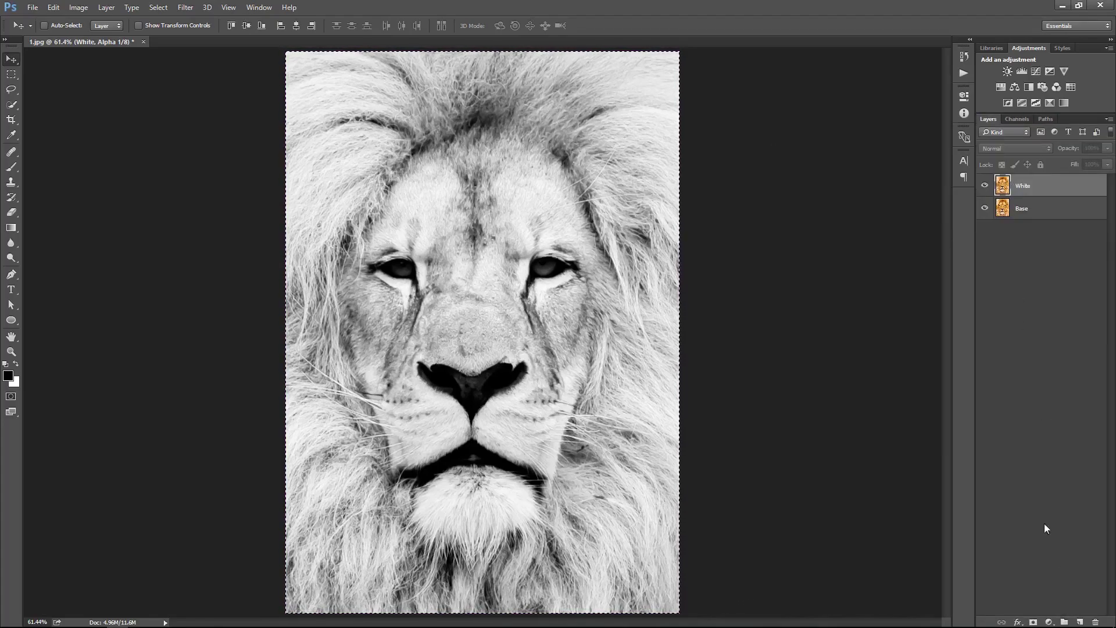
pyautogui.hotkey('ctrl', 'v')
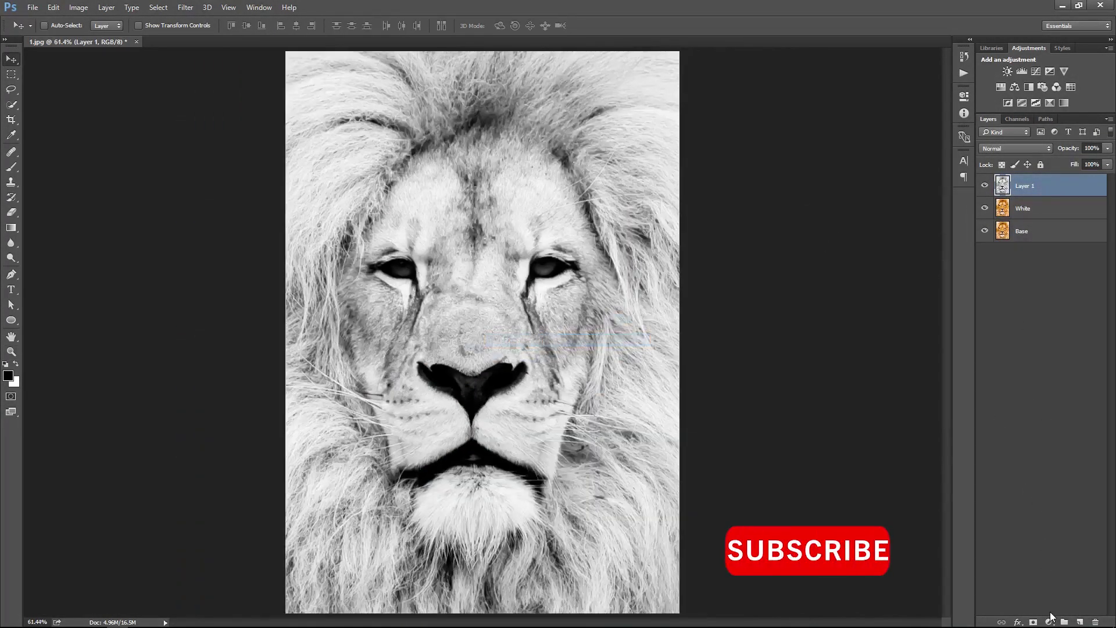
# - Add a Levels adjustment with midtones at 1.58 and compare the brightening on and off
pyautogui.click(1048, 622)
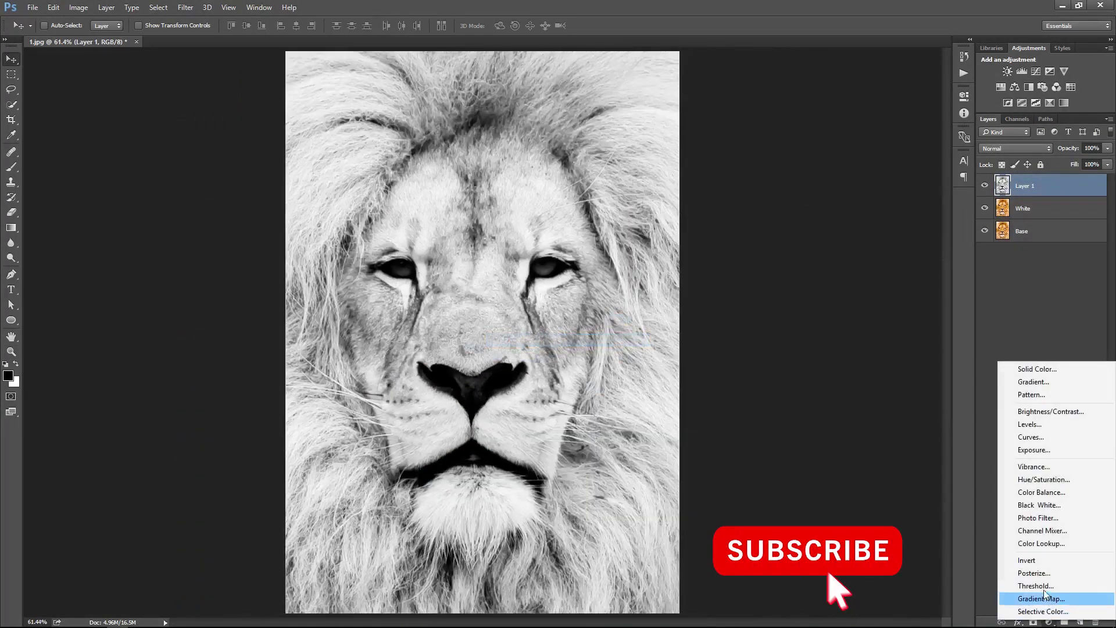
pyautogui.click(1029, 424)
pyautogui.moveTo(890, 207); pyautogui.dragTo(876, 210)
pyautogui.click(930, 90)
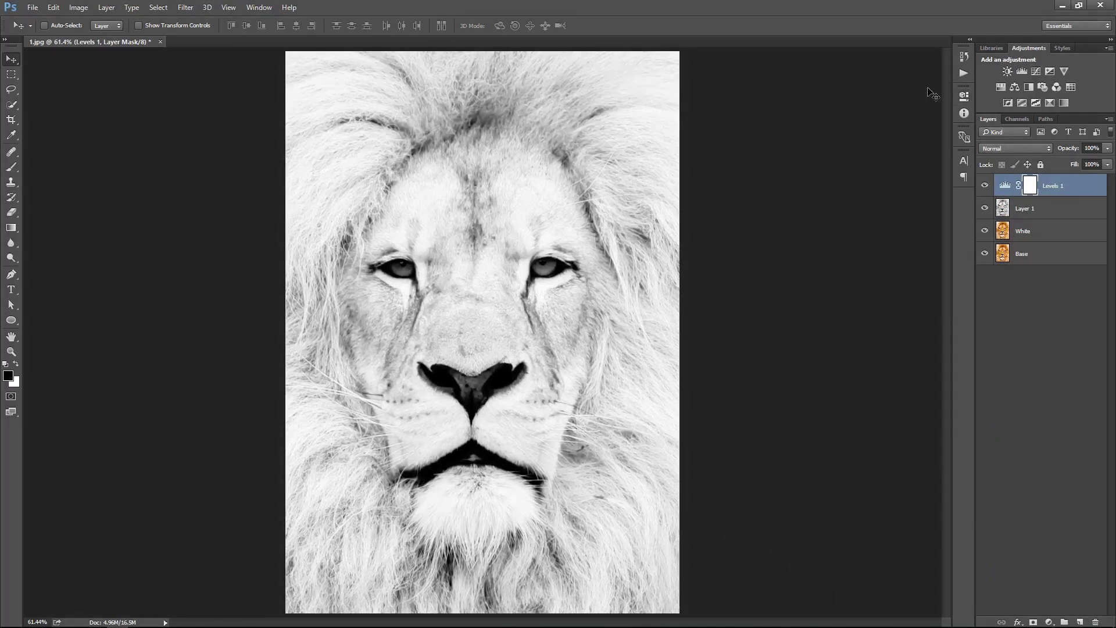
pyautogui.scroll(-1, 942, 122)
pyautogui.click(984, 186)
pyautogui.click(983, 186)
pyautogui.click(983, 186)
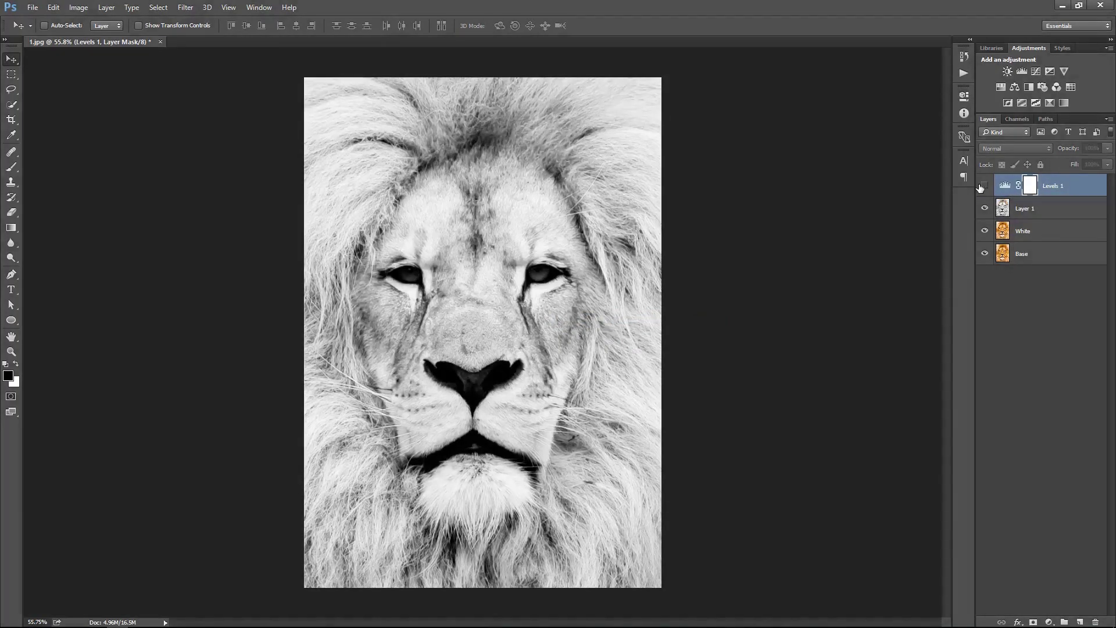
pyautogui.click(984, 185)
pyautogui.press('z')
pyautogui.moveTo(485, 282); pyautogui.dragTo(610, 291)
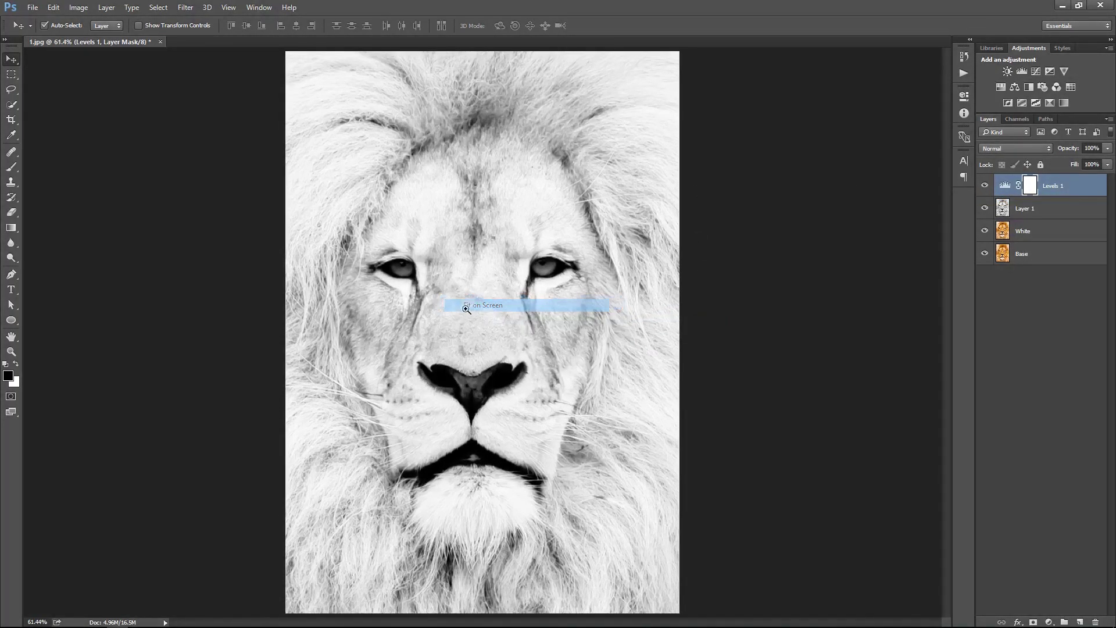
pyautogui.hotkey('ctrl', '0')
pyautogui.press('v')
# - Duplicate Layer 1, naming the original White-Calculation and starting to rename the copy Black
pyautogui.click(1044, 210)
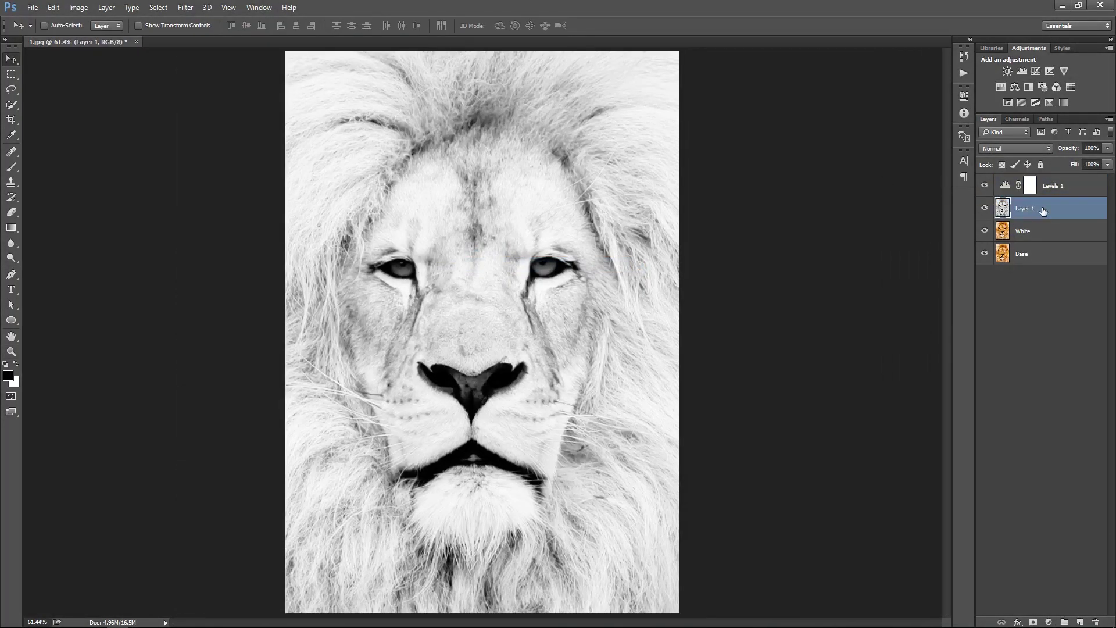
pyautogui.hotkey('ctrl', 'j')
pyautogui.doubleClick(1025, 231)
pyautogui.write('White Calcu')
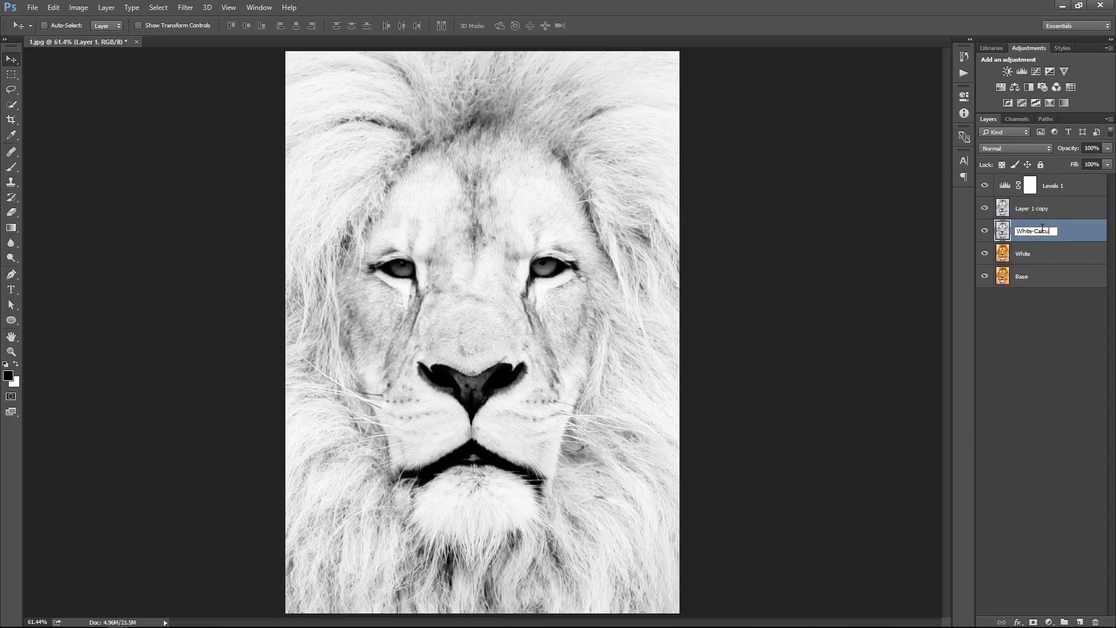
pyautogui.write('lation')
pyautogui.press('Return')
pyautogui.doubleClick(1039, 209)
pyautogui.write('Black')
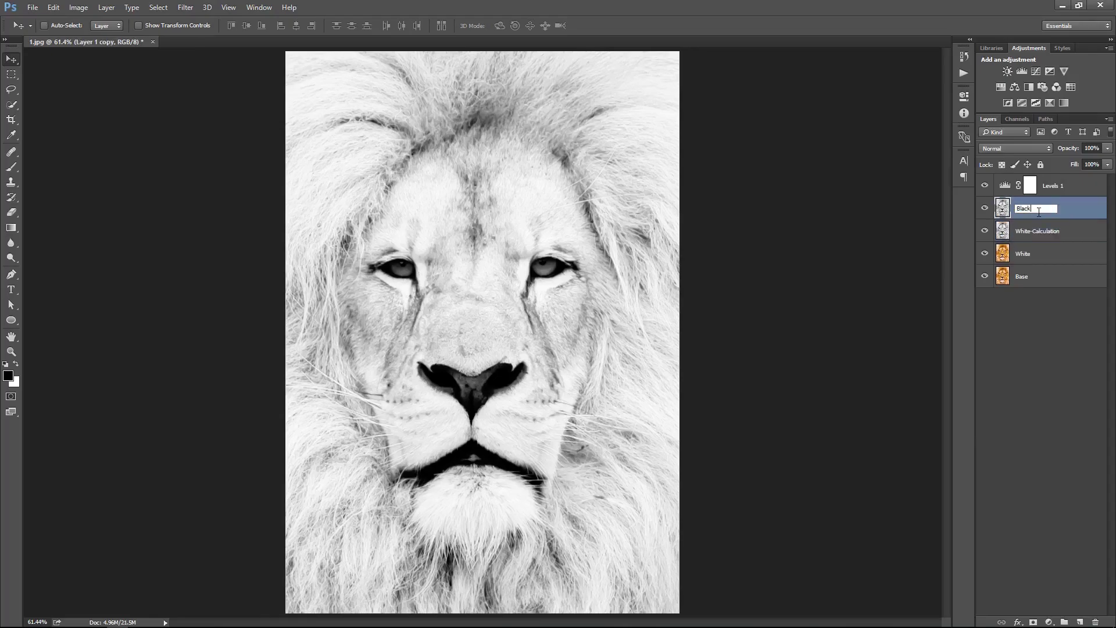
# - Fill the Black layer's mask with a white-to-black gradient and move Levels 1 below Black
pyautogui.press('g')
pyautogui.moveTo(581, 411); pyautogui.dragTo(459, 411)
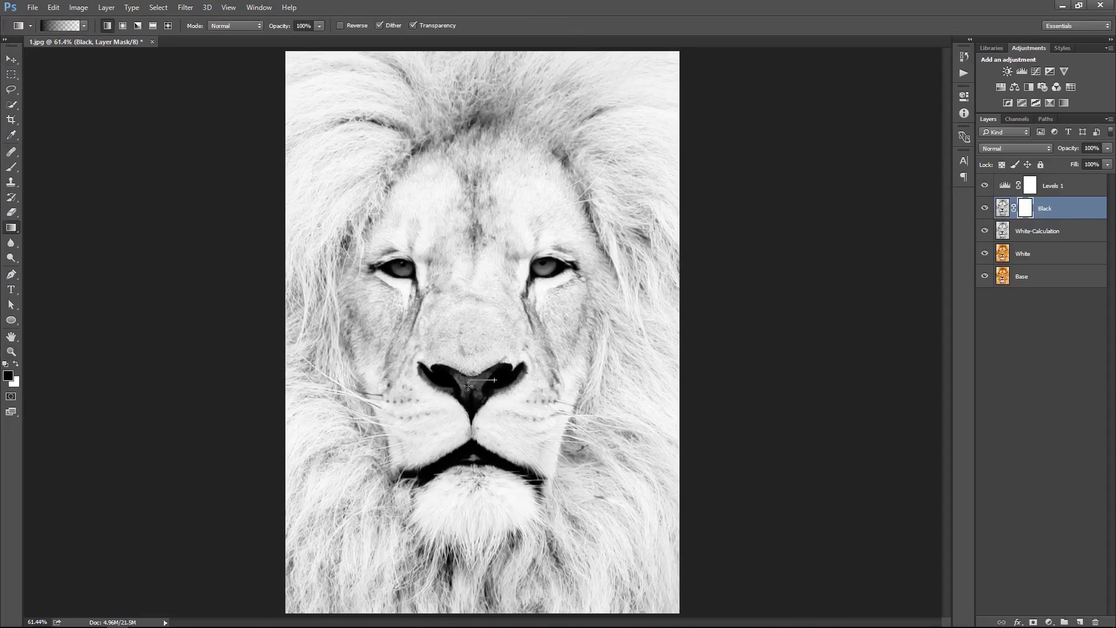
pyautogui.press('v')
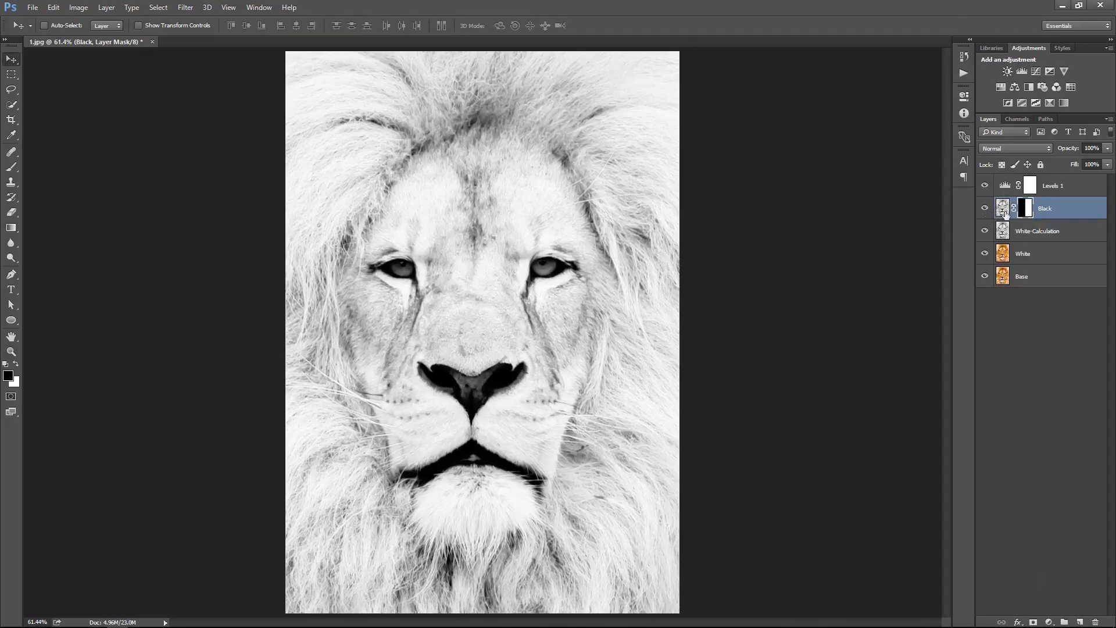
pyautogui.moveTo(1018, 186); pyautogui.dragTo(1052, 214)
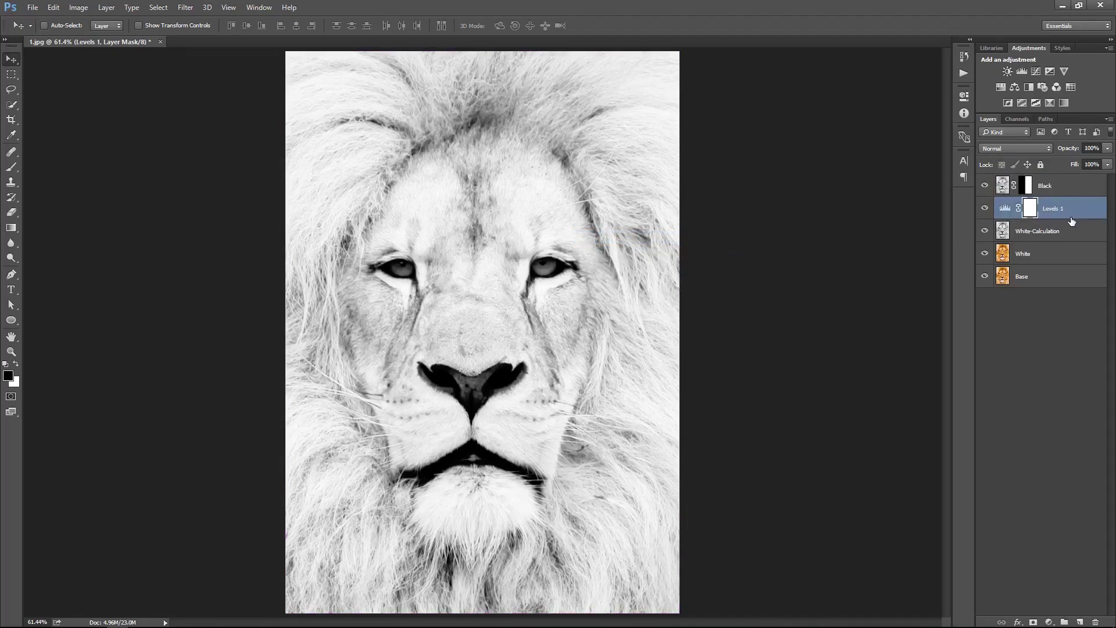
pyautogui.hotkey('alt', ']')
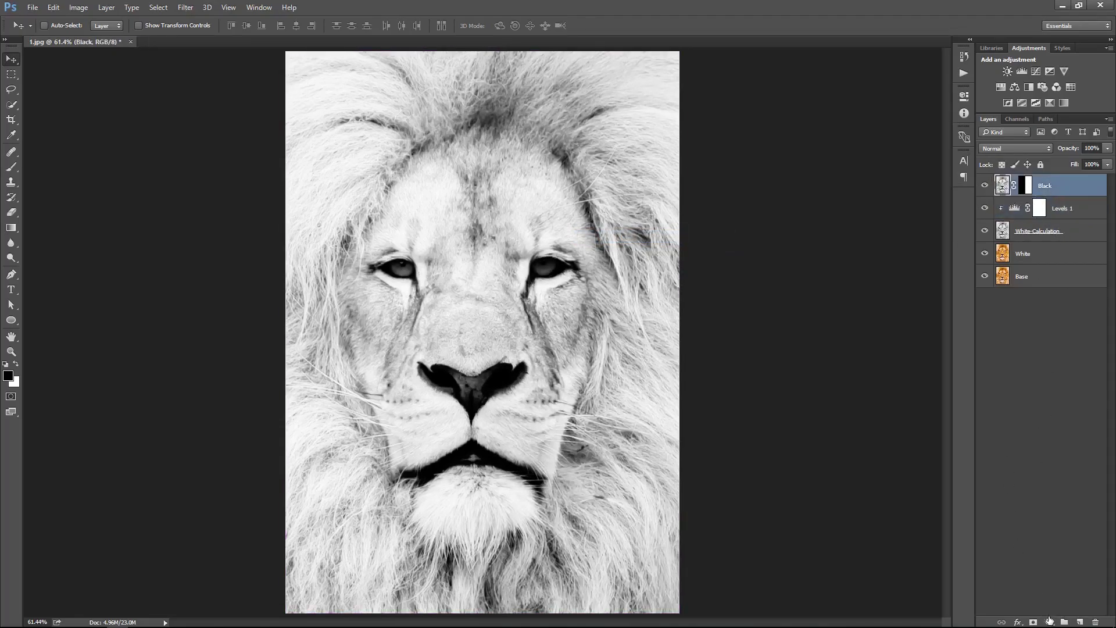
# - Add a Levels 2 adjustment clipped to Black, darkening it to 45, 0.57, 255
pyautogui.click(1049, 621)
pyautogui.click(1045, 422)
pyautogui.moveTo(891, 207)
pyautogui.mouseDown()
pyautogui.moveTo(910, 211)
pyautogui.moveTo(861, 209)
pyautogui.moveTo(911, 210)
pyautogui.mouseUp()
pyautogui.keyDown('alt'); pyautogui.click(1037, 197); pyautogui.keyUp('alt')
pyautogui.click(964, 96)
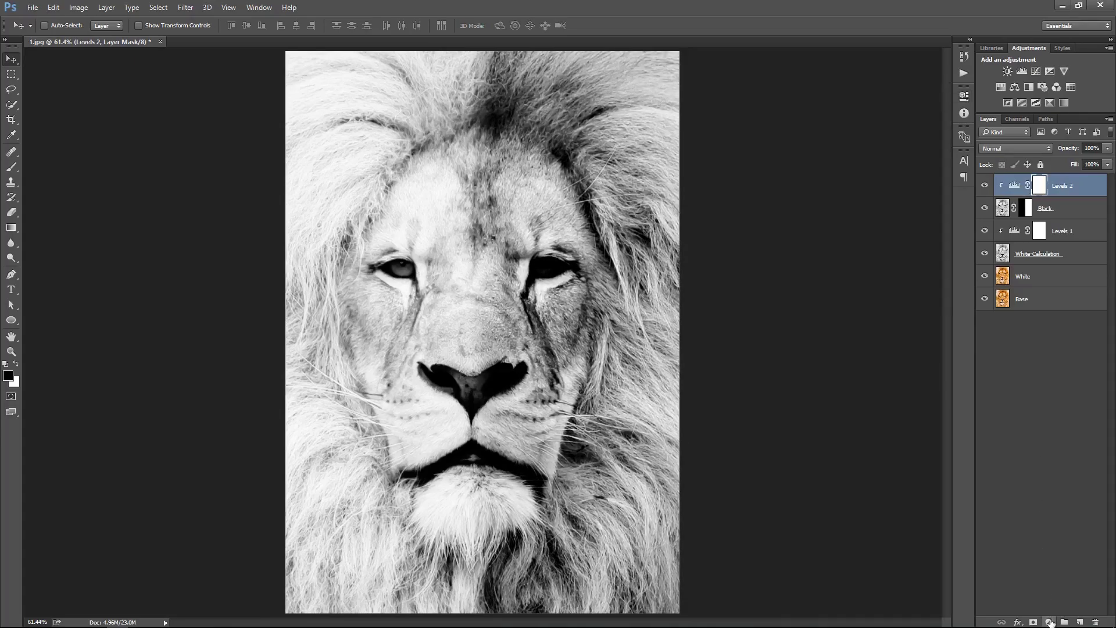
# - Add a clipped Levels 3 with white input 249 and midtones darkened to about 0.20
pyautogui.click(1050, 622)
pyautogui.click(1041, 427)
pyautogui.moveTo(935, 206); pyautogui.dragTo(933, 206)
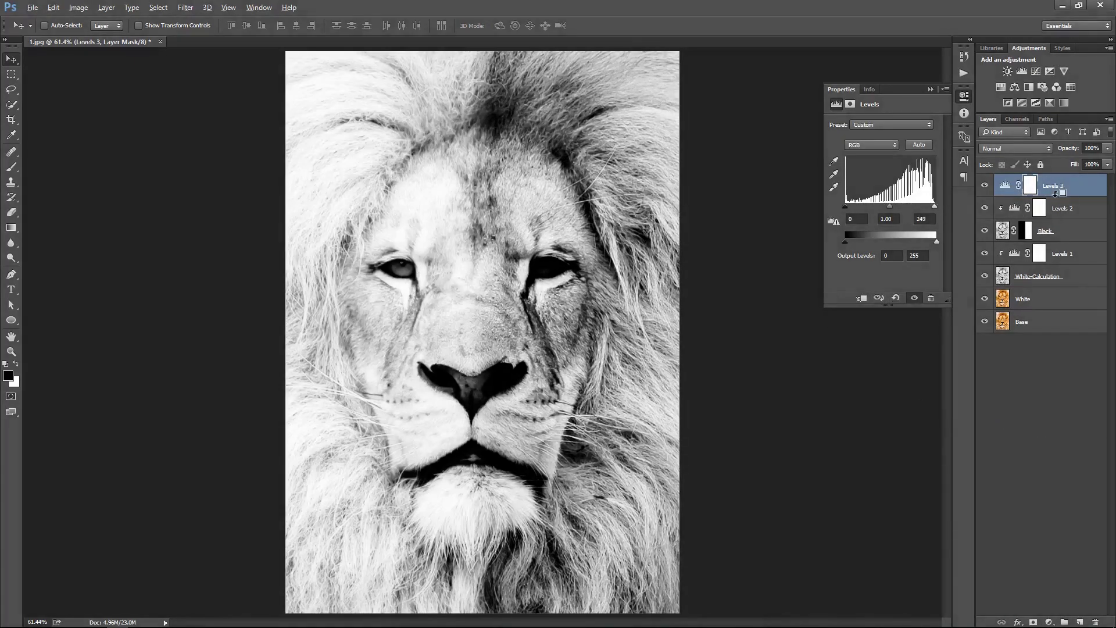
pyautogui.keyDown('alt'); pyautogui.click(1055, 194); pyautogui.keyUp('alt')
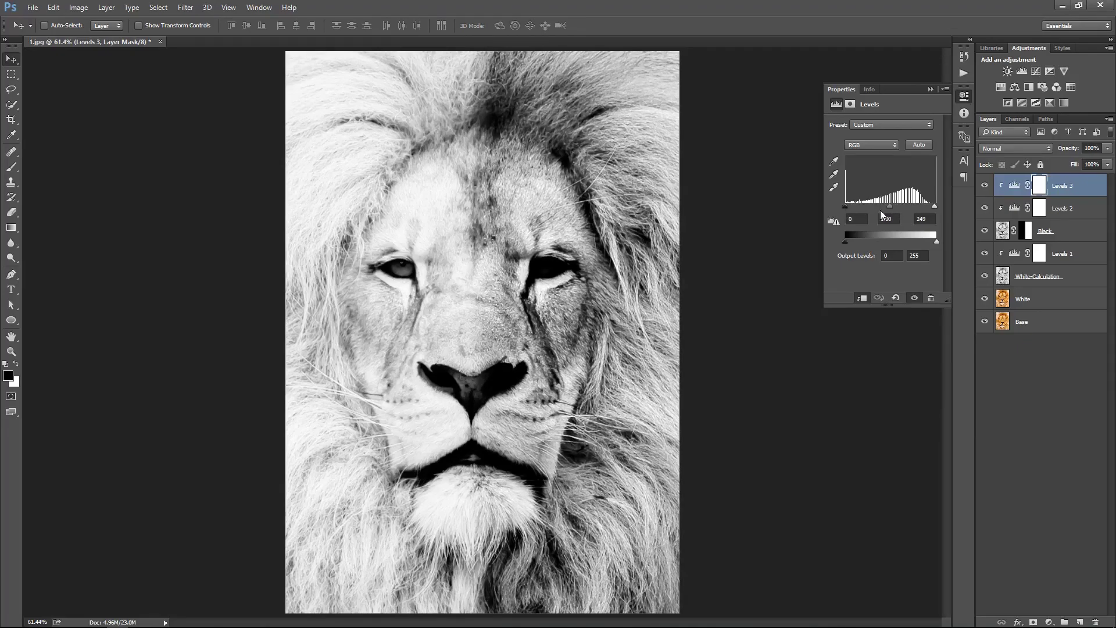
pyautogui.moveTo(890, 207); pyautogui.dragTo(922, 212)
pyautogui.click(930, 88)
# - Paint on the Levels 2 and Levels 3 masks beside the nose with a 175 brush
pyautogui.click(1064, 208)
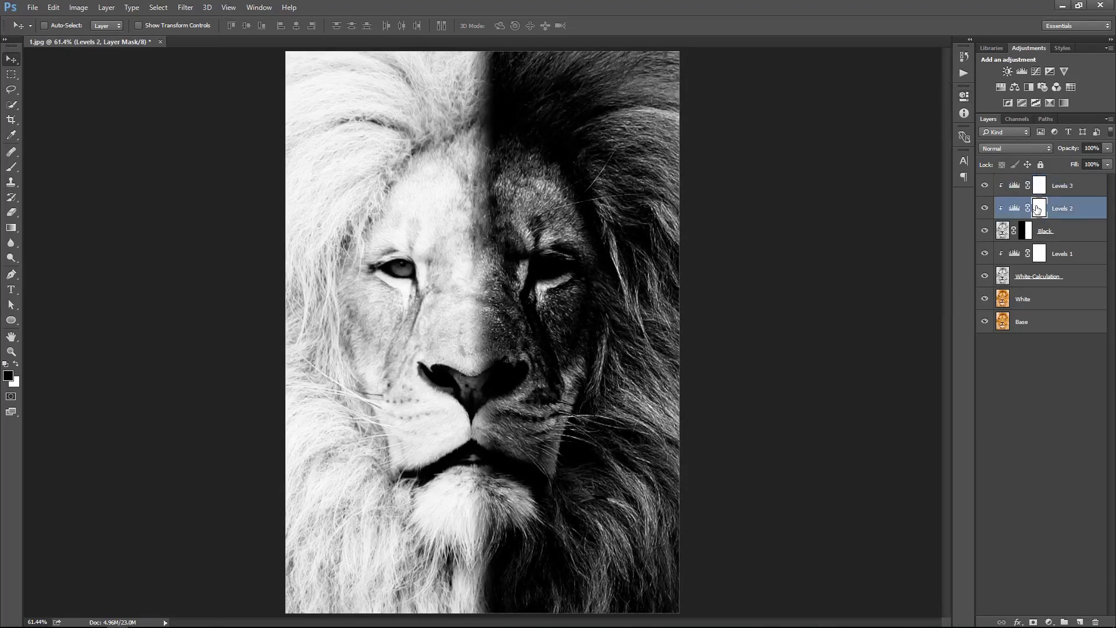
pyautogui.press('b')
pyautogui.scroll(4, 476, 308)
pyautogui.press('[')
pyautogui.press('[')
pyautogui.press('[')
pyautogui.click(515, 458)
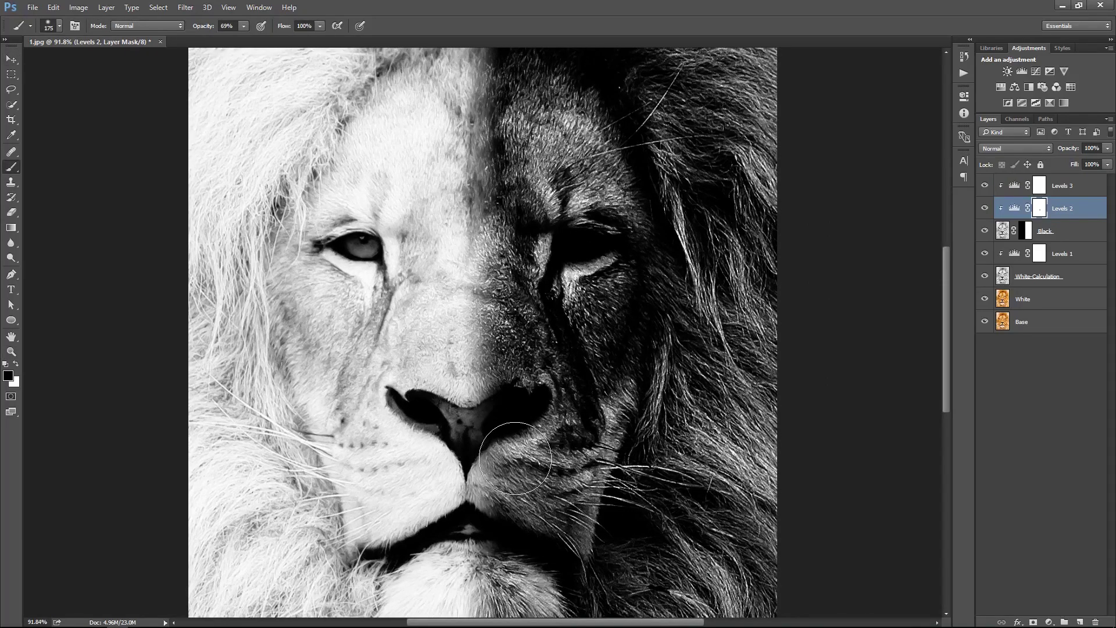
pyautogui.click(1035, 191)
pyautogui.moveTo(498, 411); pyautogui.dragTo(516, 407)
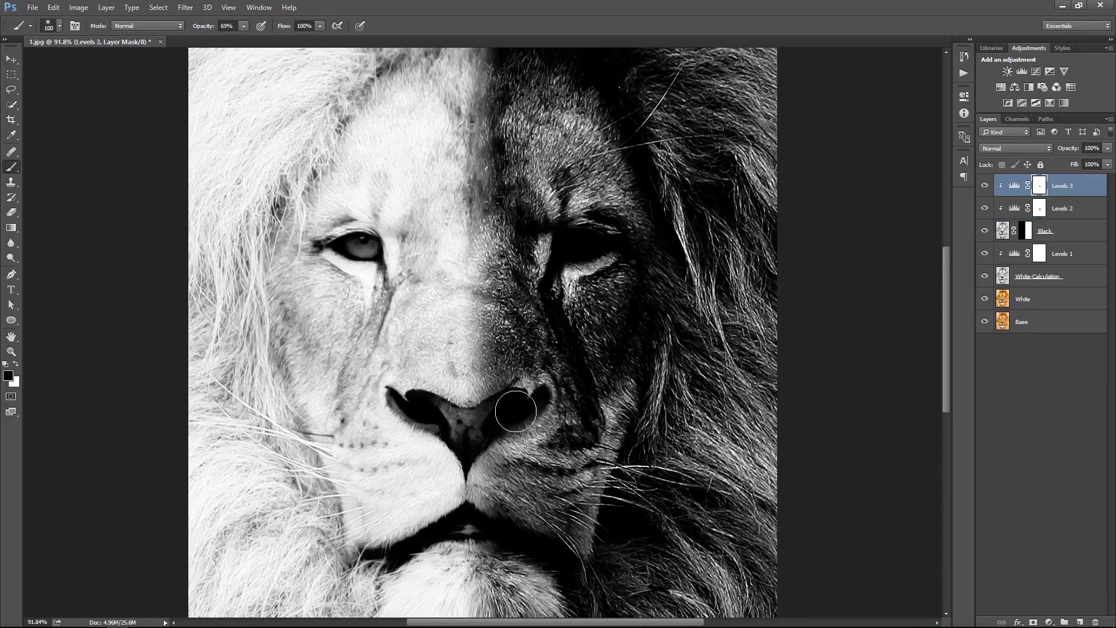
pyautogui.rightClick(593, 299)
pyautogui.click(627, 304)
pyautogui.scroll(3, 605, 256)
# - Toggle Levels 3 off and on while refining the Levels 2 mask, then fit the image on screen
pyautogui.click(984, 186)
pyautogui.click(1064, 208)
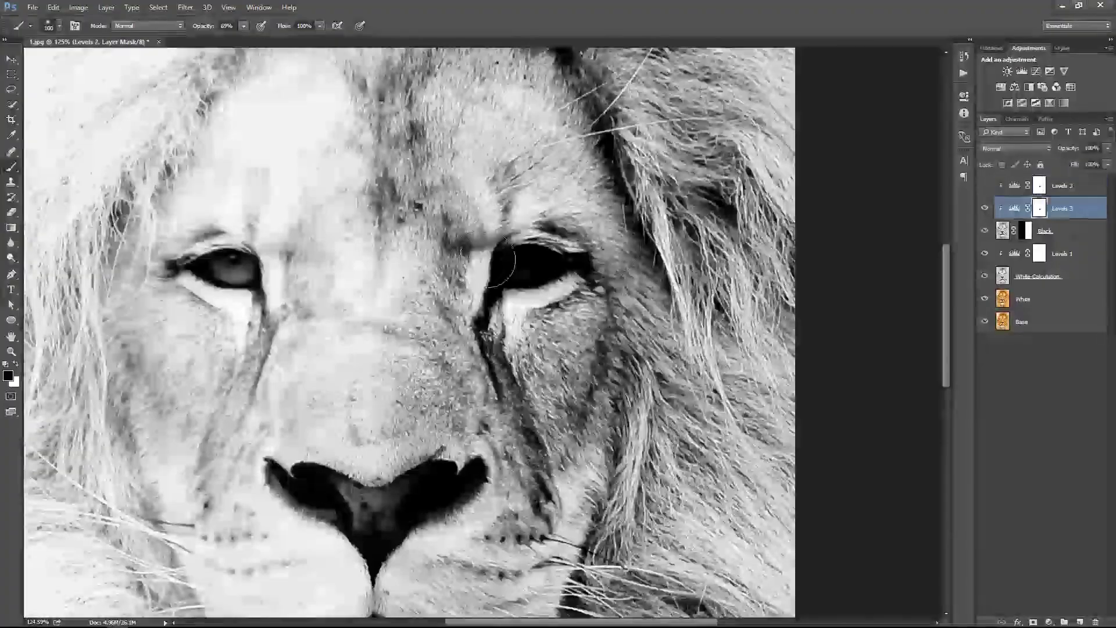
pyautogui.press('[')
pyautogui.press('[')
pyautogui.press('[')
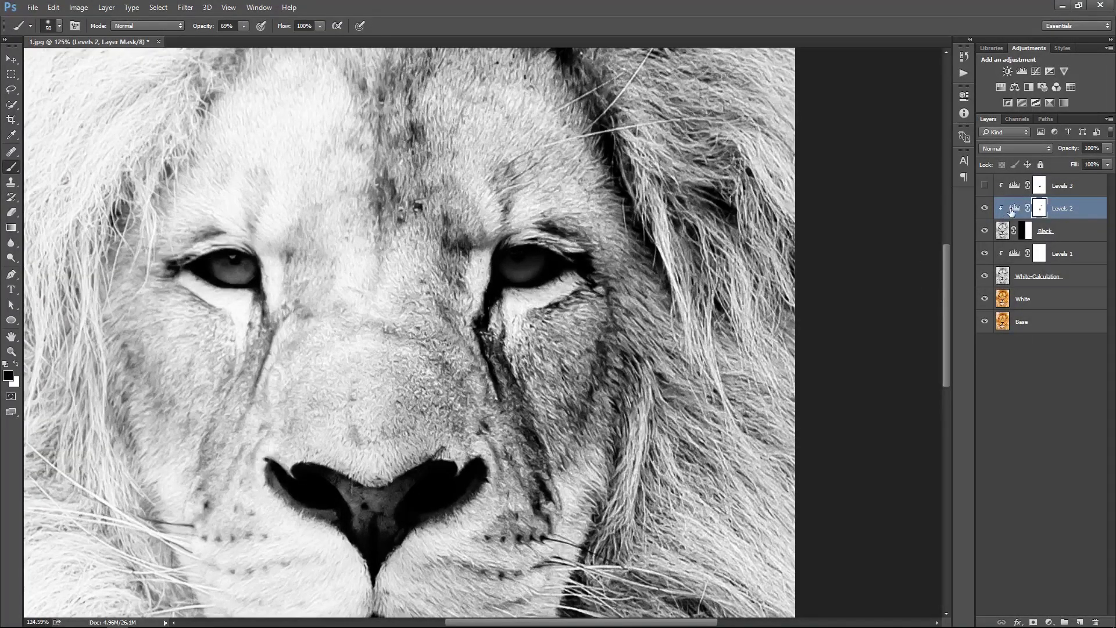
pyautogui.hotkey('alt', ']')
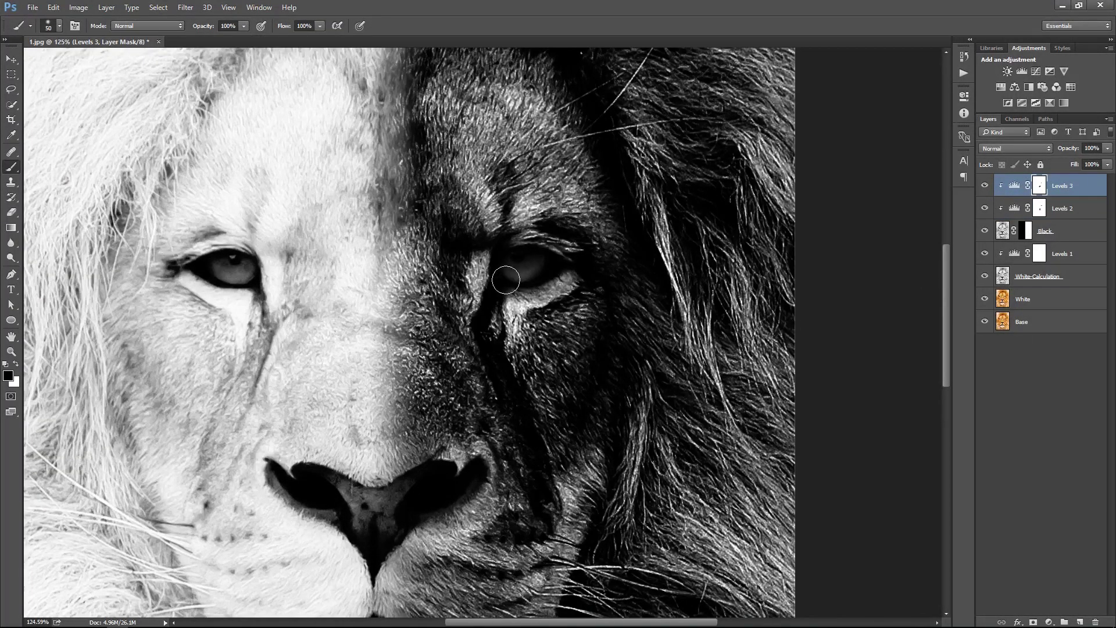
pyautogui.click(1039, 211)
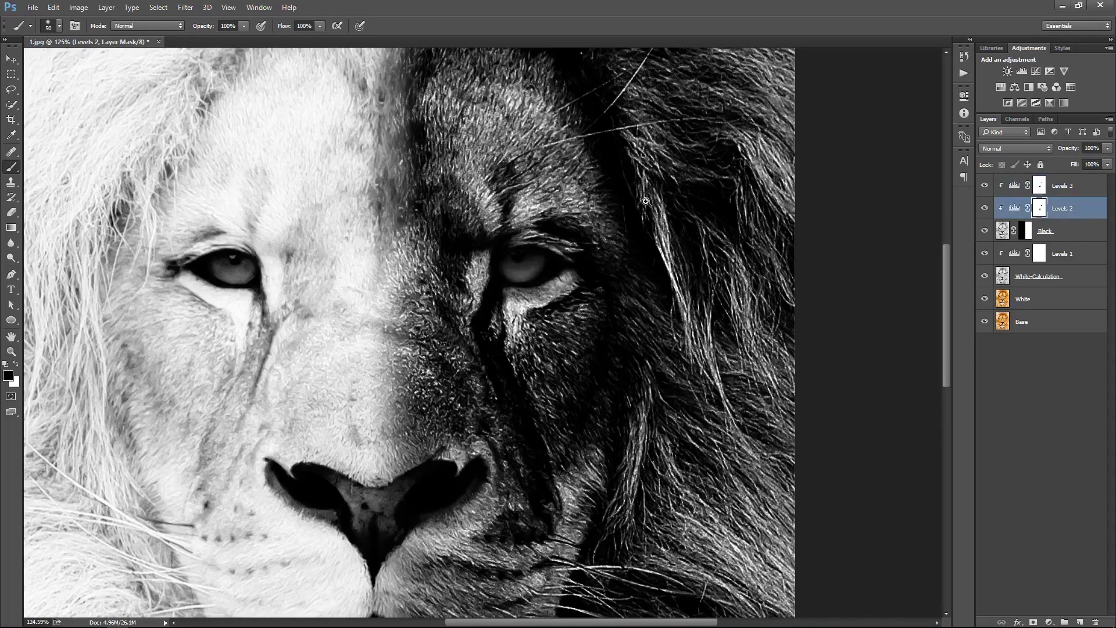
pyautogui.scroll(-3, 581, 262)
pyautogui.rightClick(506, 292)
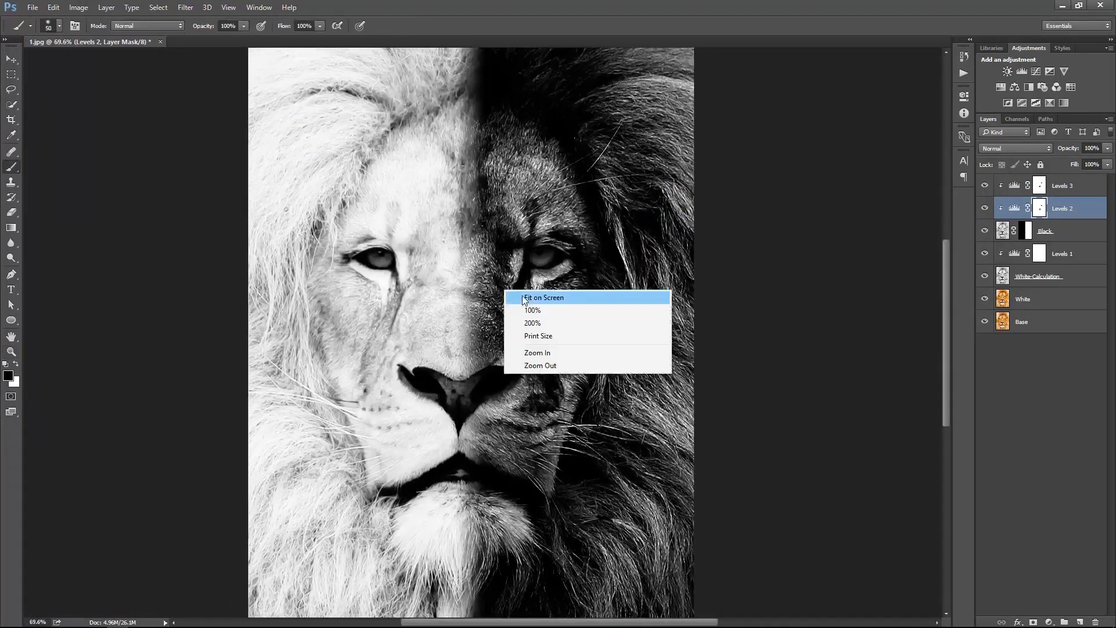
pyautogui.click(525, 298)
pyautogui.rightClick(548, 286)
pyautogui.click(552, 292)
# - Drag the Levels 2 midtone slider right to deepen the dark half
pyautogui.press('v')
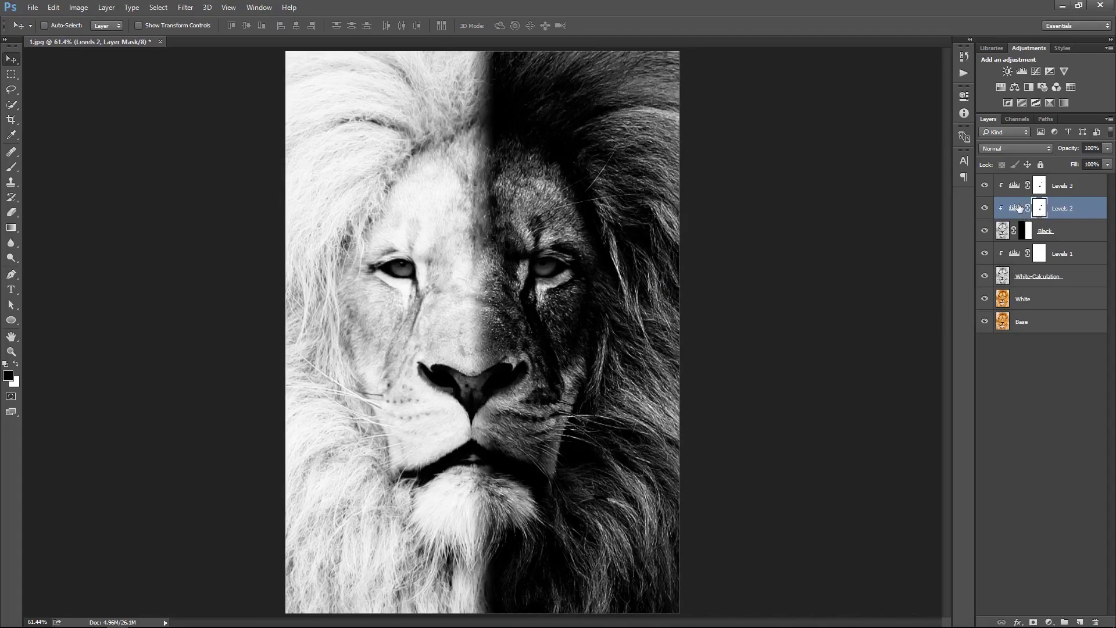
pyautogui.click(1014, 208)
pyautogui.moveTo(911, 207)
pyautogui.mouseDown()
pyautogui.moveTo(861, 209)
pyautogui.moveTo(926, 211)
pyautogui.moveTo(914, 209)
pyautogui.mouseUp()
pyautogui.click(1039, 185)
# - Paint white into the right half of the Black layer's mask inside a rectangular selection, then deselect
pyautogui.press('z')
pyautogui.moveTo(535, 319); pyautogui.dragTo(527, 318)
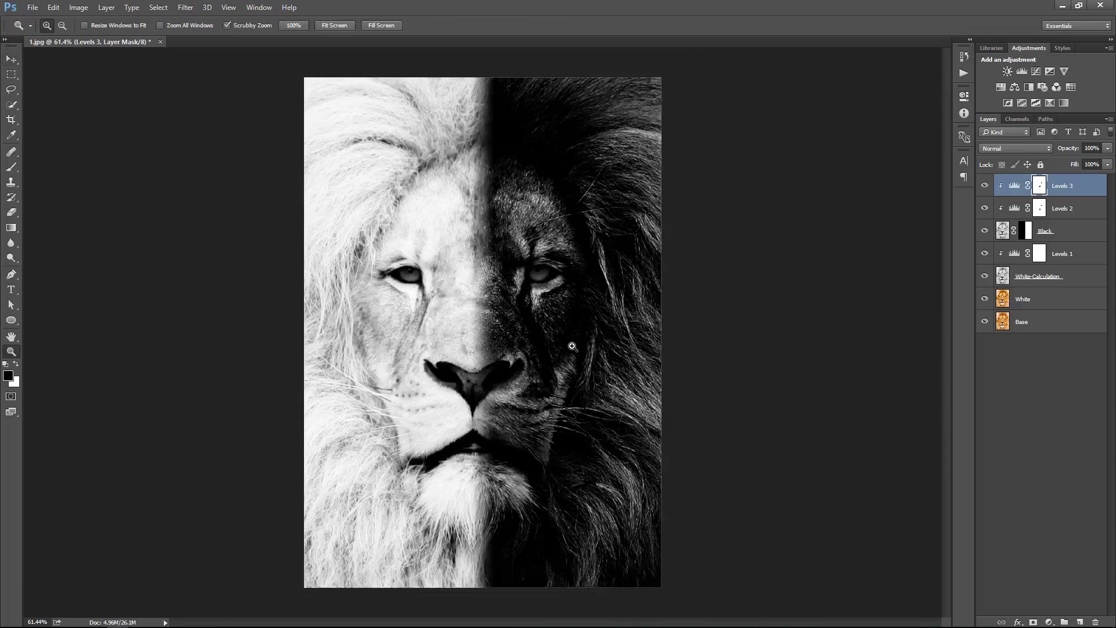
pyautogui.click(1025, 231)
pyautogui.press('m')
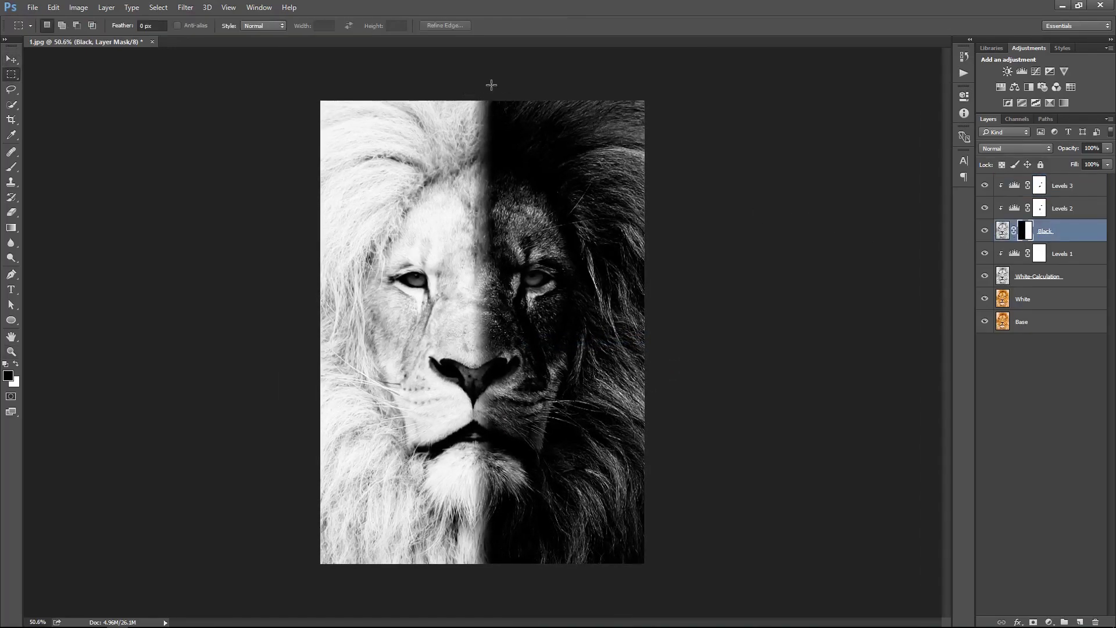
pyautogui.moveTo(473, 101); pyautogui.dragTo(644, 563)
pyautogui.press('b')
pyautogui.press('x')
pyautogui.moveTo(445, 174); pyautogui.dragTo(445, 572)
pyautogui.hotkey('ctrl', 'd')
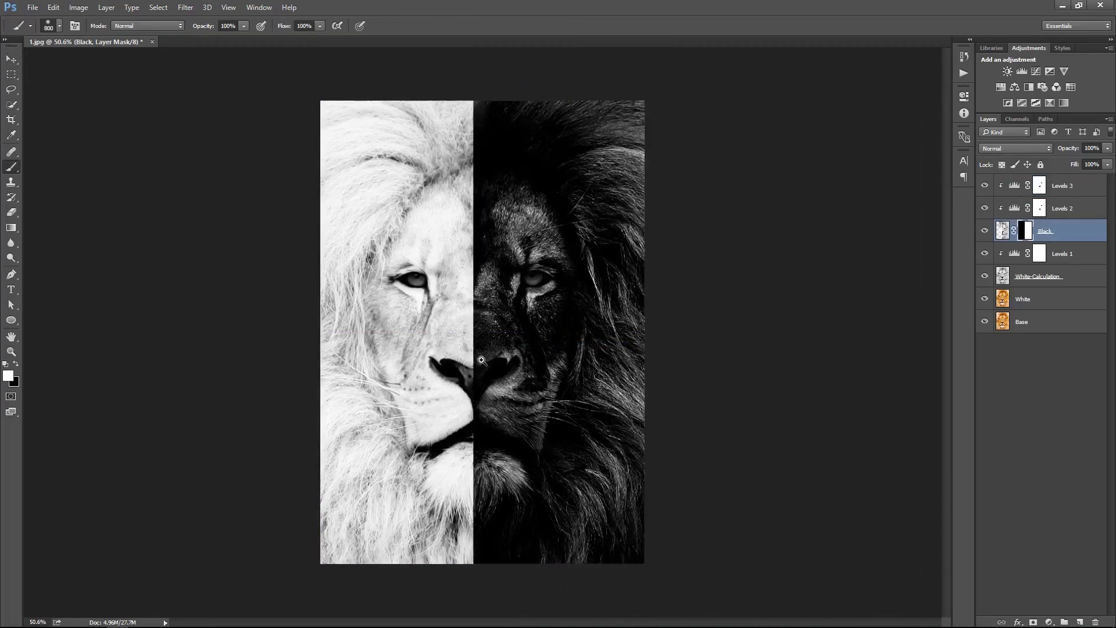
# - Inspect the muzzle seam up close, then fit the whole image on screen
pyautogui.press('z')
pyautogui.moveTo(651, 459); pyautogui.dragTo(677, 461)
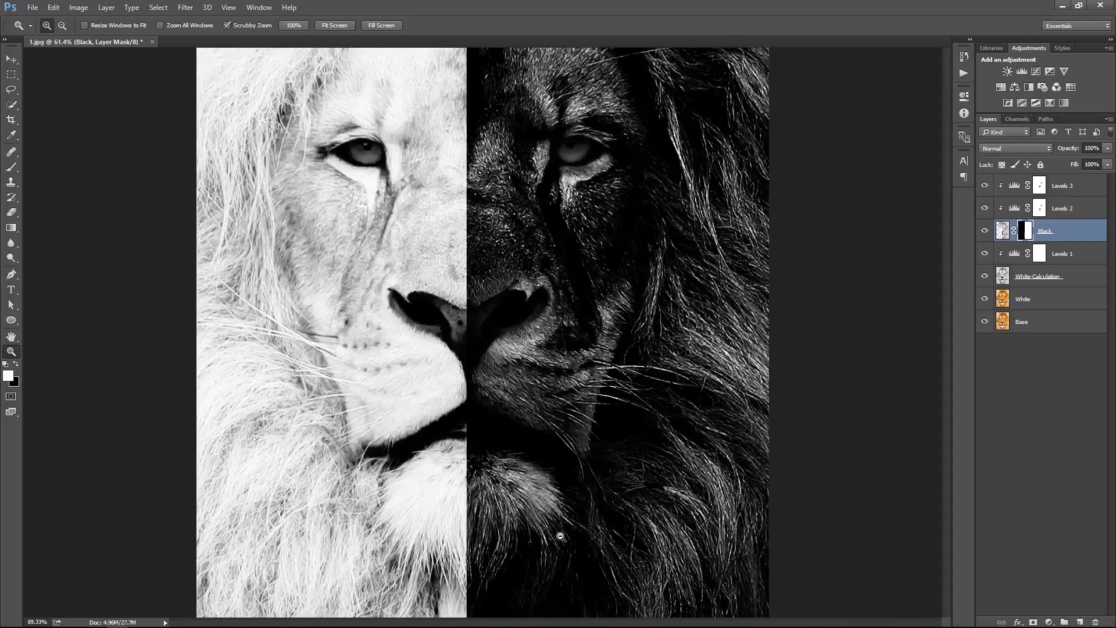
pyautogui.moveTo(591, 427); pyautogui.dragTo(645, 427)
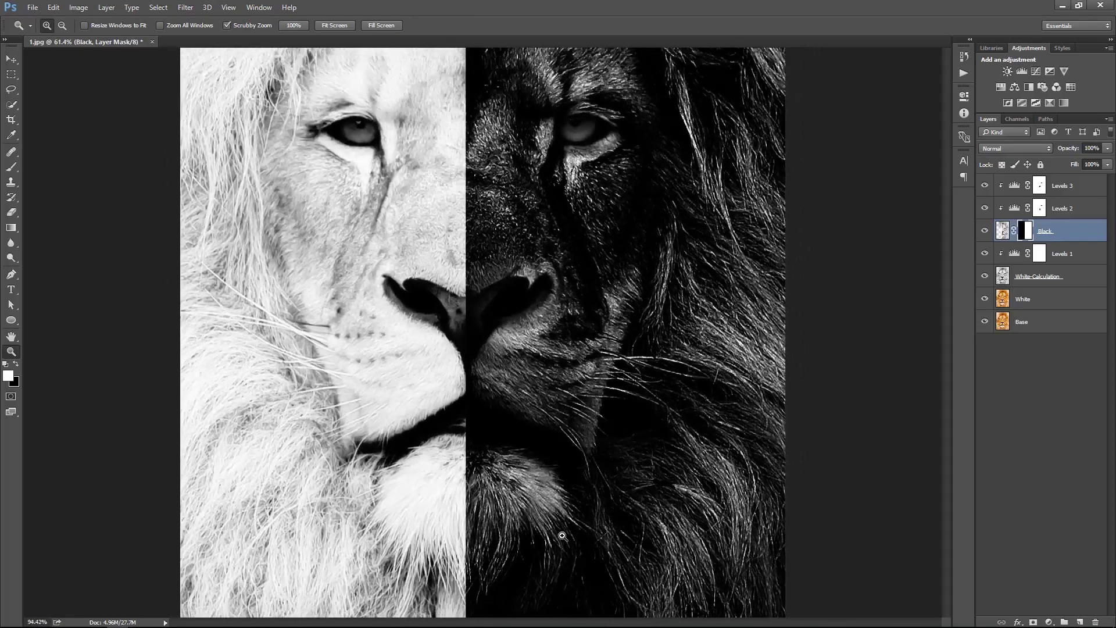
pyautogui.press('b')
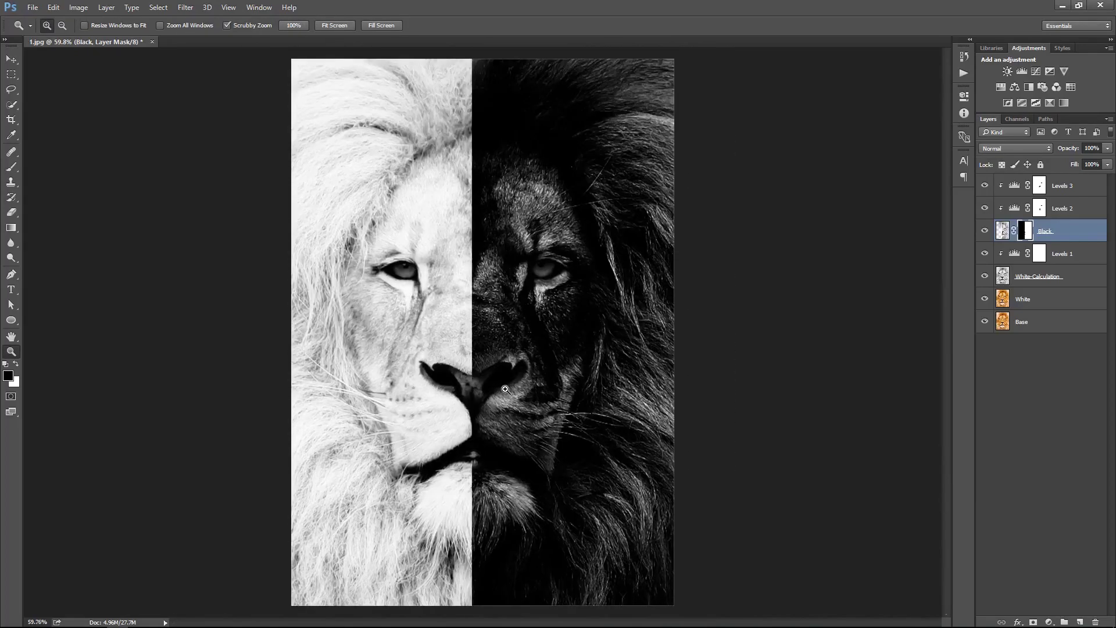
pyautogui.moveTo(519, 423); pyautogui.dragTo(476, 422)
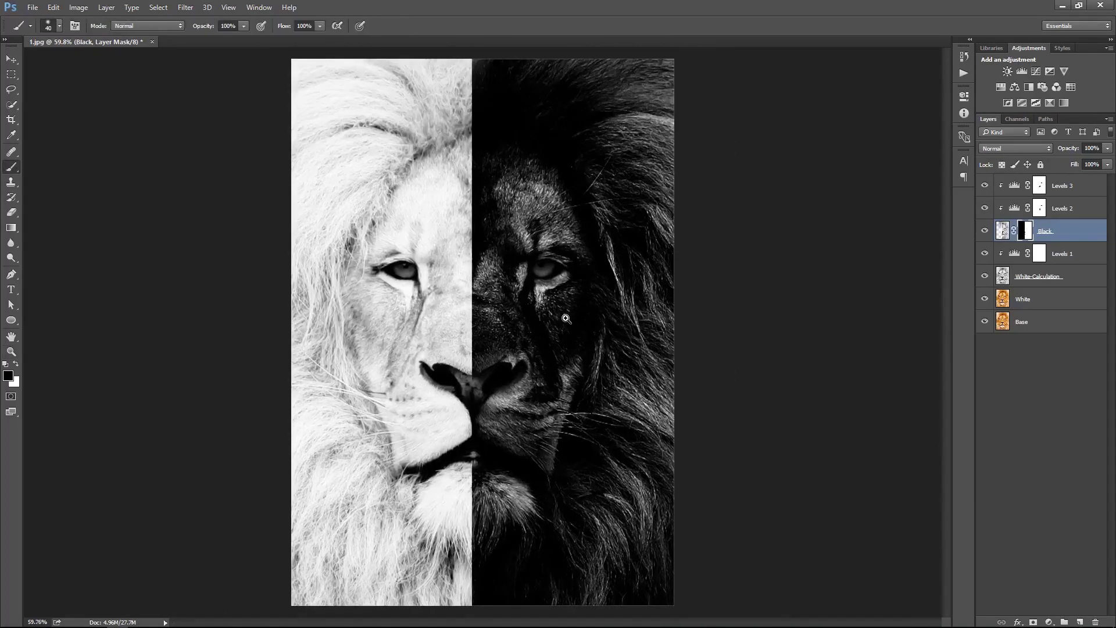
pyautogui.rightClick(554, 296)
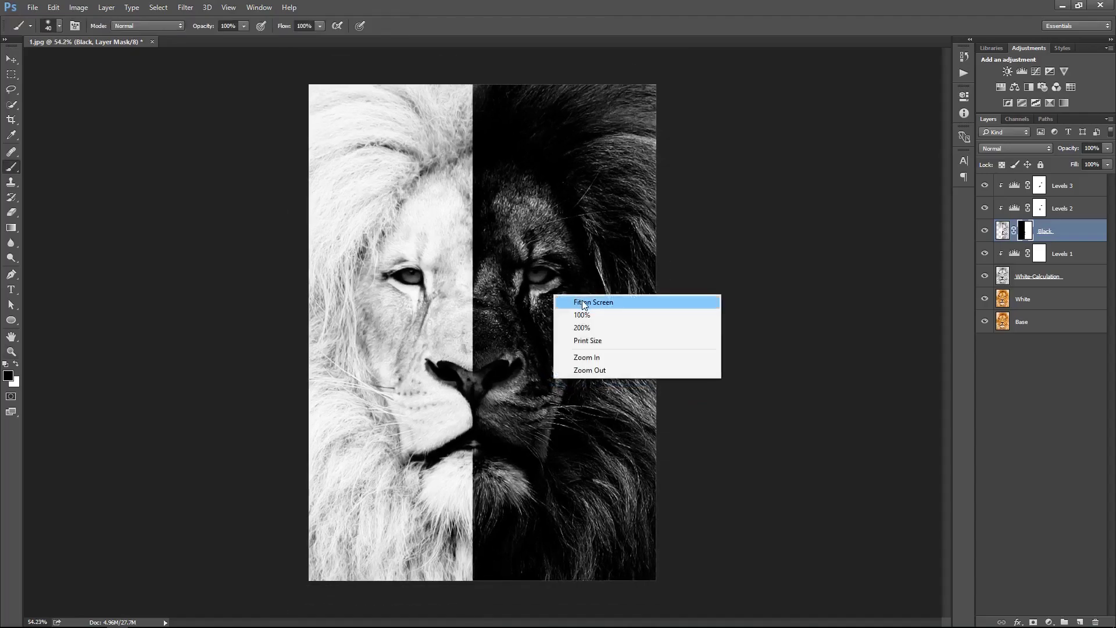
pyautogui.click(584, 302)
# - Compare with Levels 3 hidden and shown, then add an empty layer above Levels 3
pyautogui.press('v')
pyautogui.click(983, 187)
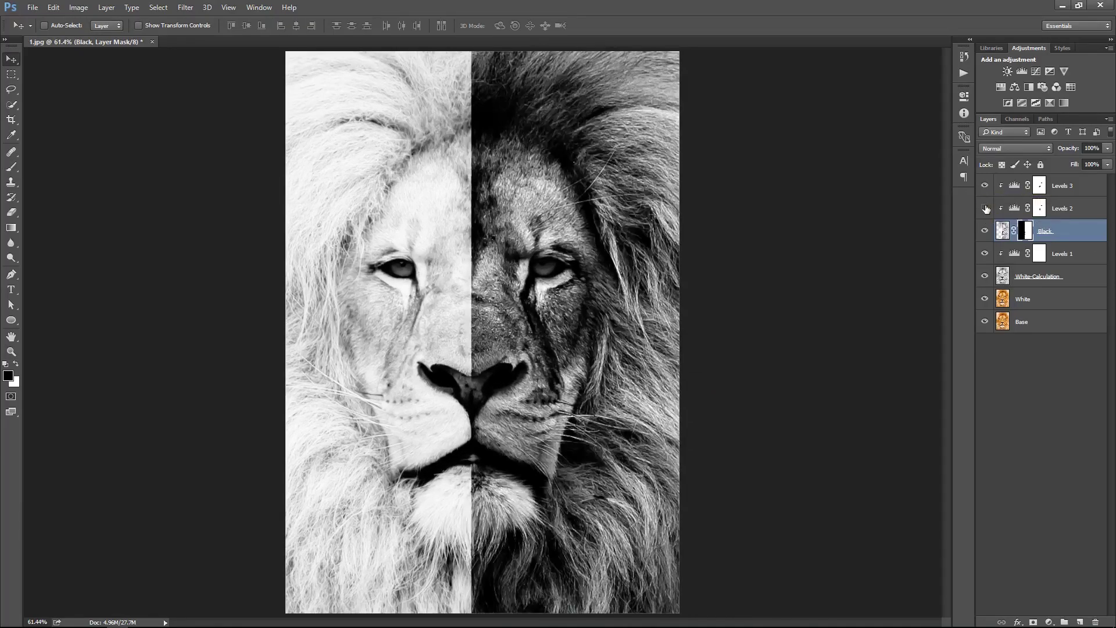
pyautogui.click(983, 188)
pyautogui.click(1076, 186)
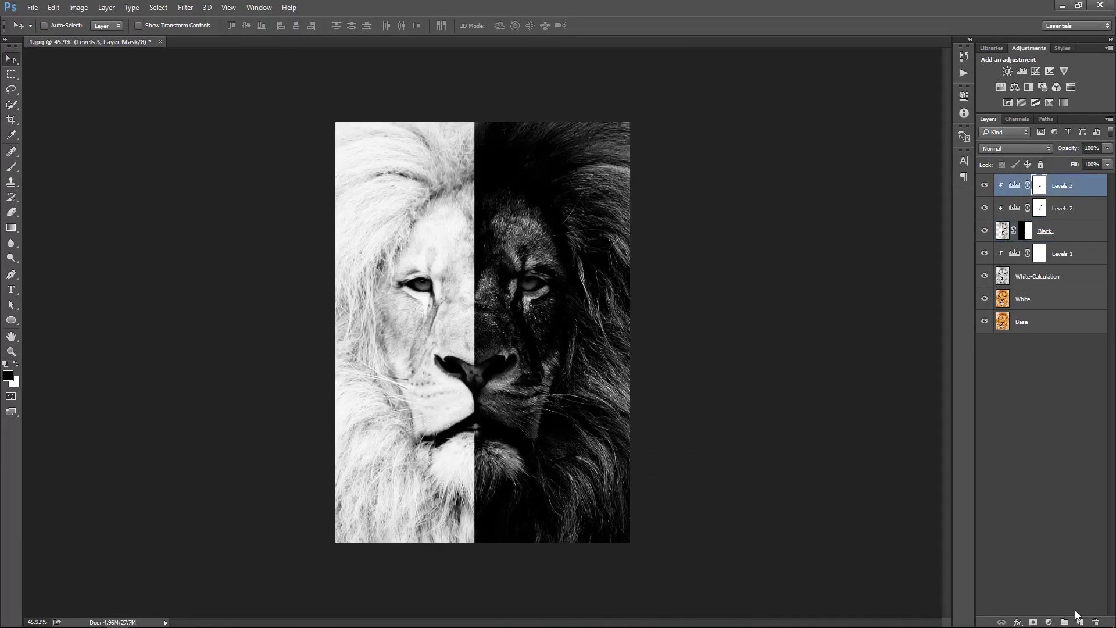
pyautogui.click(1079, 622)
pyautogui.press('b')
pyautogui.press('x')
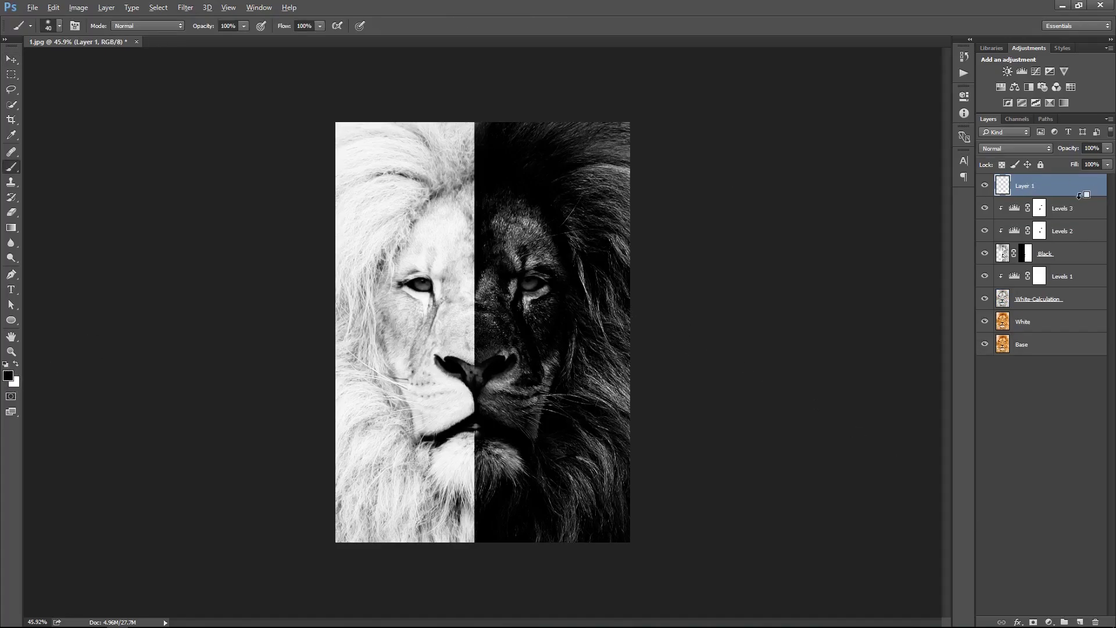
# - Paint black over the right side of the outer mane on Layer 1
pyautogui.moveTo(508, 114)
pyautogui.mouseDown()
pyautogui.moveTo(481, 75)
pyautogui.moveTo(667, 219)
pyautogui.moveTo(688, 622)
pyautogui.moveTo(673, 386)
pyautogui.moveTo(712, 573)
pyautogui.mouseUp()
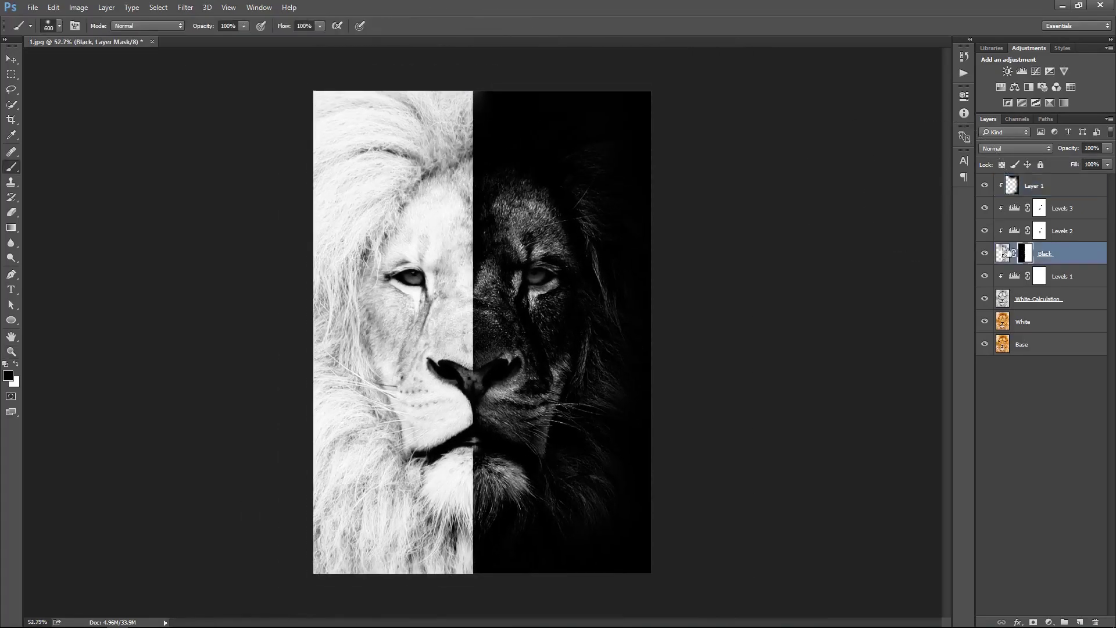
pyautogui.press('x')
pyautogui.hotkey('alt', '.')
pyautogui.press('x')
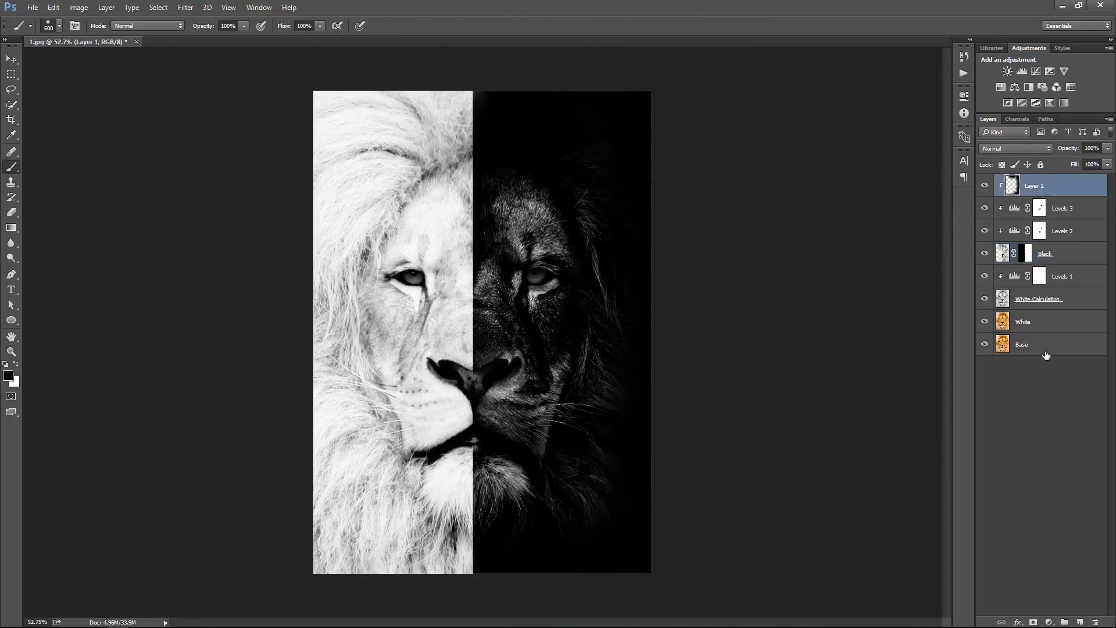
# - Add a clipped layer above White-Calculation and paint white at 37% over the upper and lower left fur
pyautogui.click(1005, 286)
pyautogui.hotkey('ctrl', 'shift', 'alt', 'n')
pyautogui.click(16, 364)
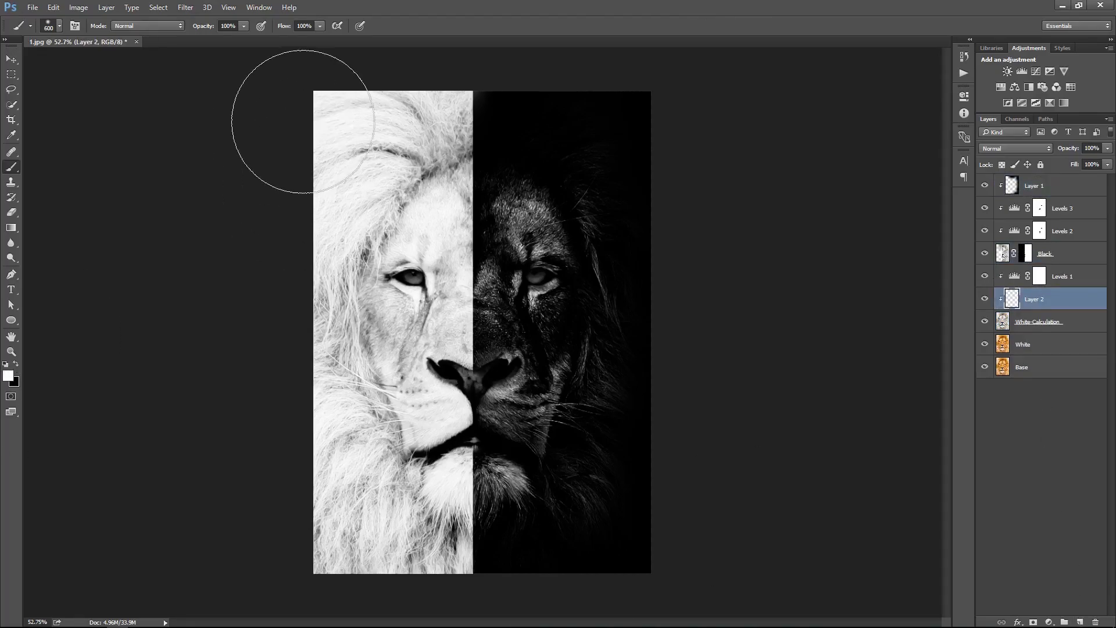
pyautogui.click(243, 26)
pyautogui.moveTo(234, 38); pyautogui.dragTo(206, 38)
pyautogui.moveTo(312, 112); pyautogui.dragTo(348, 117)
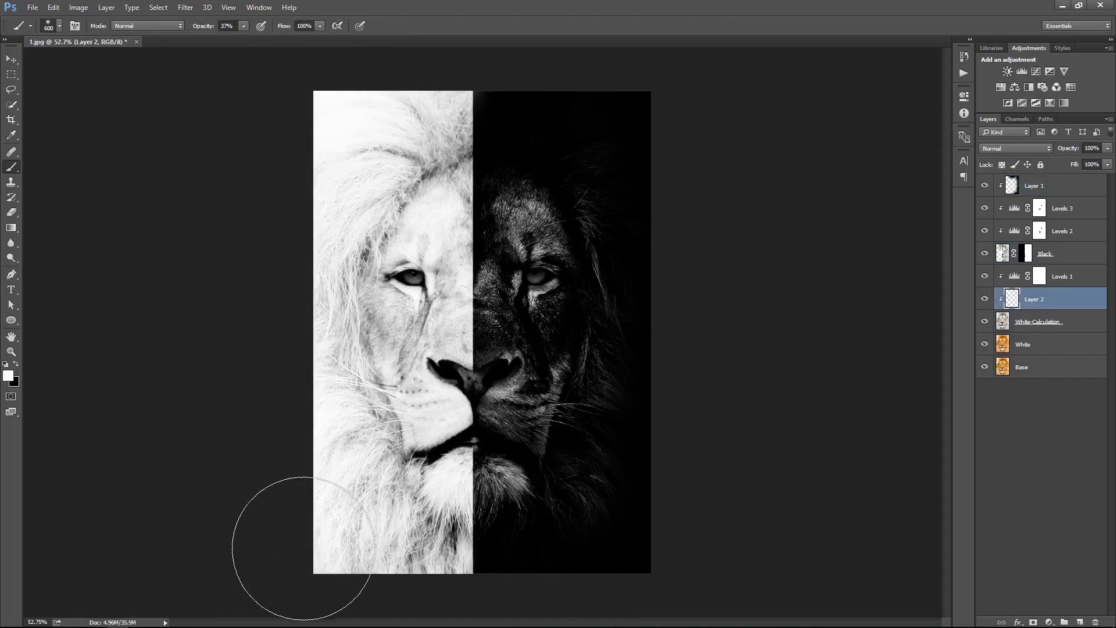
pyautogui.moveTo(299, 543); pyautogui.dragTo(355, 544)
# - Zoom in on the lion and select the White-Calculation layer
pyautogui.press('v')
pyautogui.moveTo(483, 330); pyautogui.dragTo(549, 259)
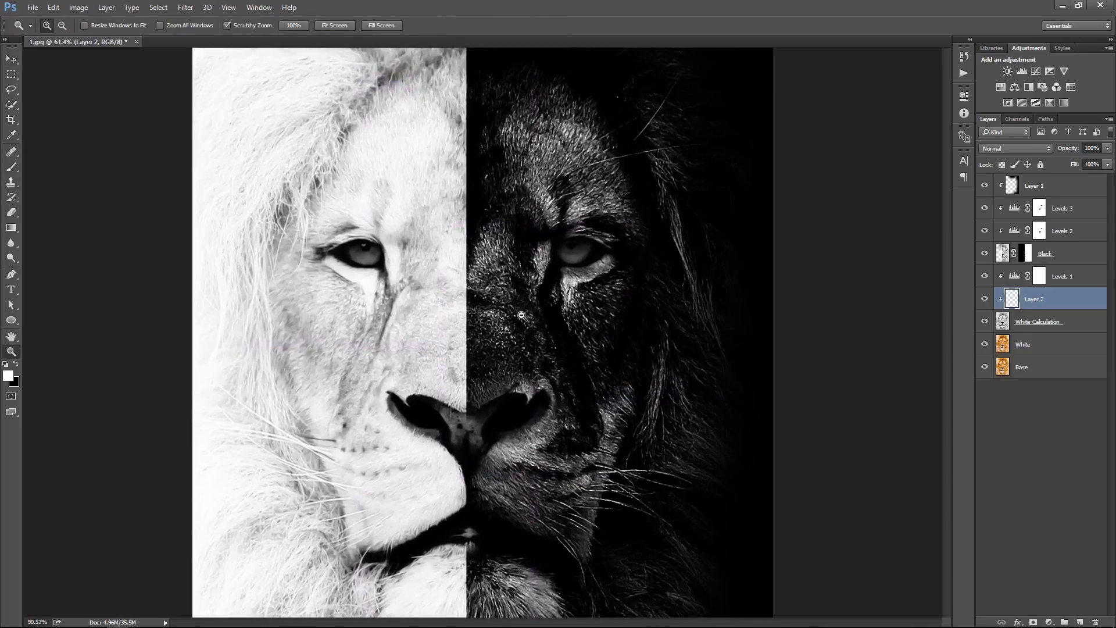
pyautogui.scroll(5, 549, 259)
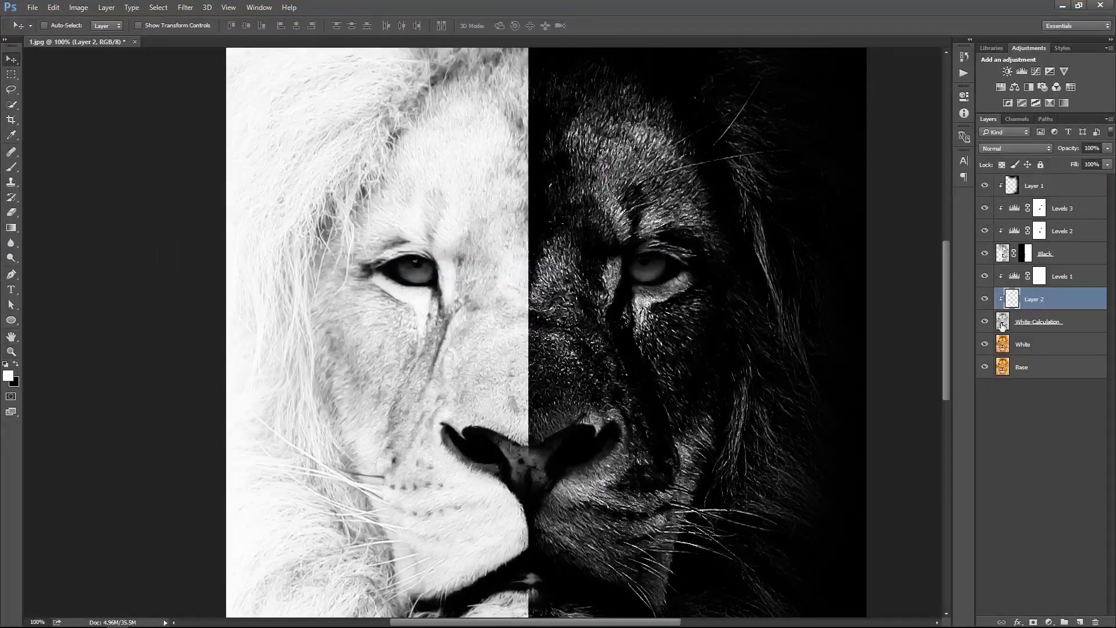
pyautogui.click(1002, 325)
# - Mask White-Calculation and paint the white lion's eye back to orange with a 100% brush
pyautogui.click(1033, 622)
pyautogui.press('b')
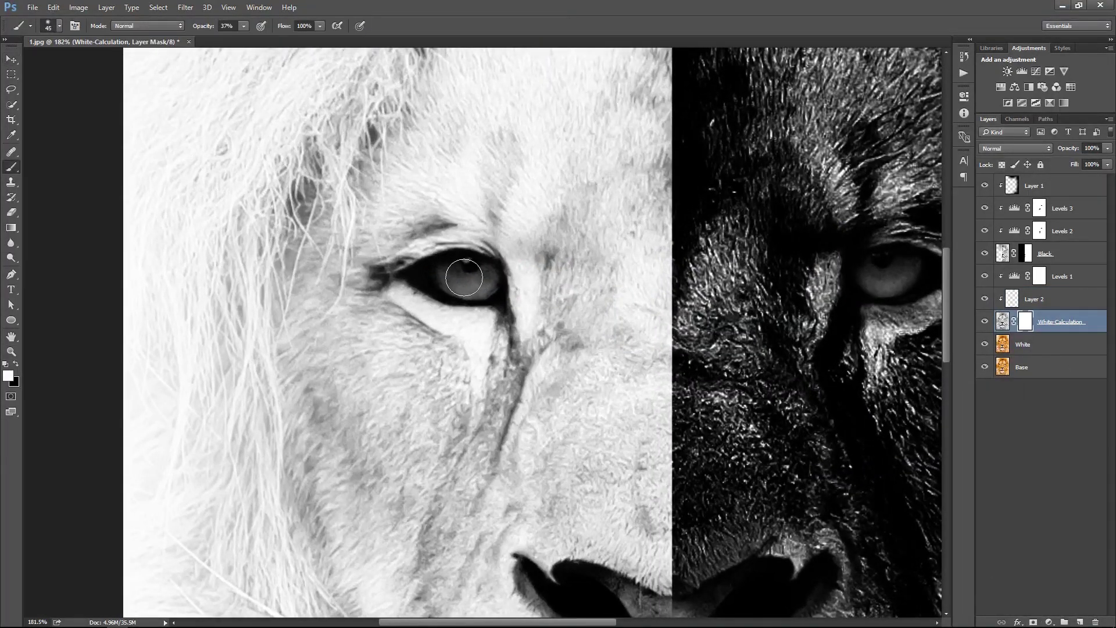
pyautogui.press('0')
pyautogui.moveTo(482, 280); pyautogui.dragTo(447, 274)
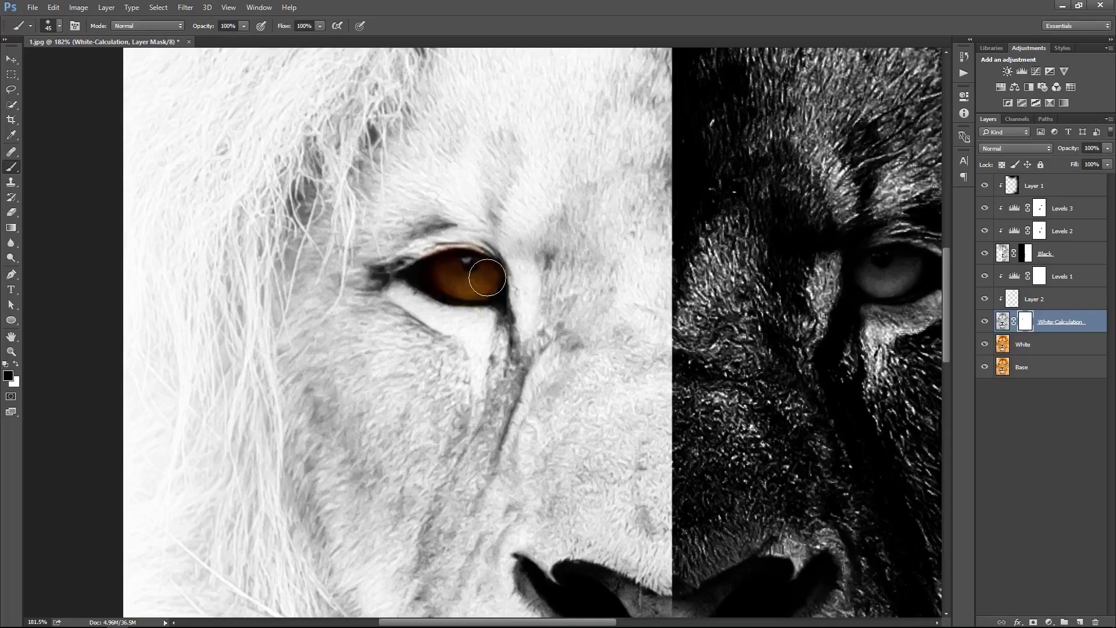
pyautogui.hotkey('ctrl', '0')
pyautogui.scroll(2, 581, 291)
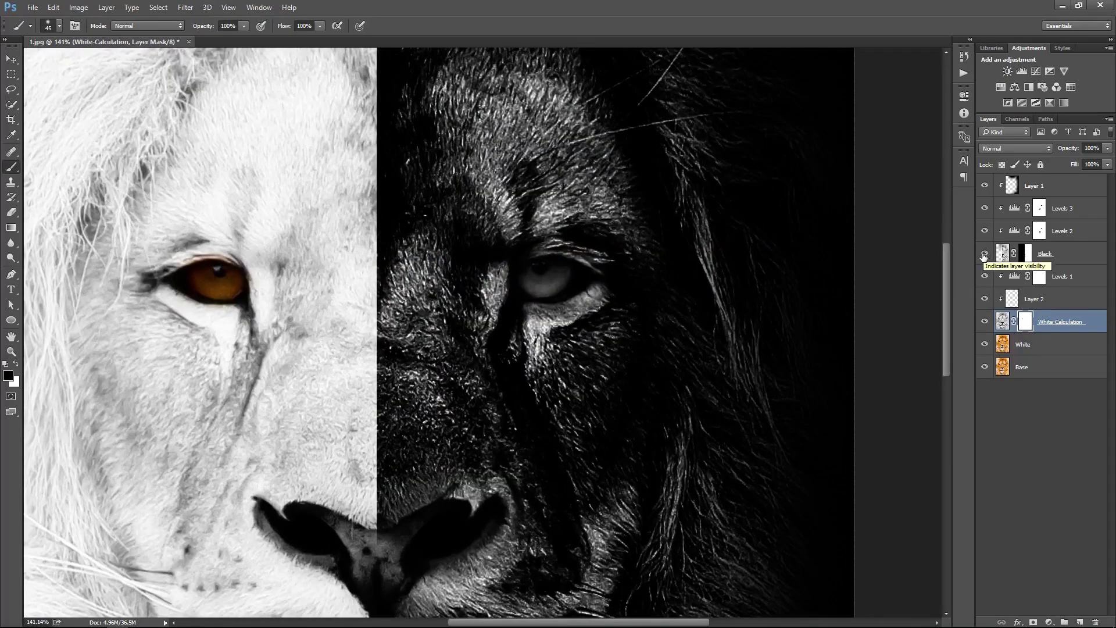
# - Toggle the Black and Levels 2 layers off and on to compare the eyes
pyautogui.click(983, 257)
pyautogui.click(984, 256)
pyautogui.click(1000, 231)
pyautogui.hotkey('alt', ']')
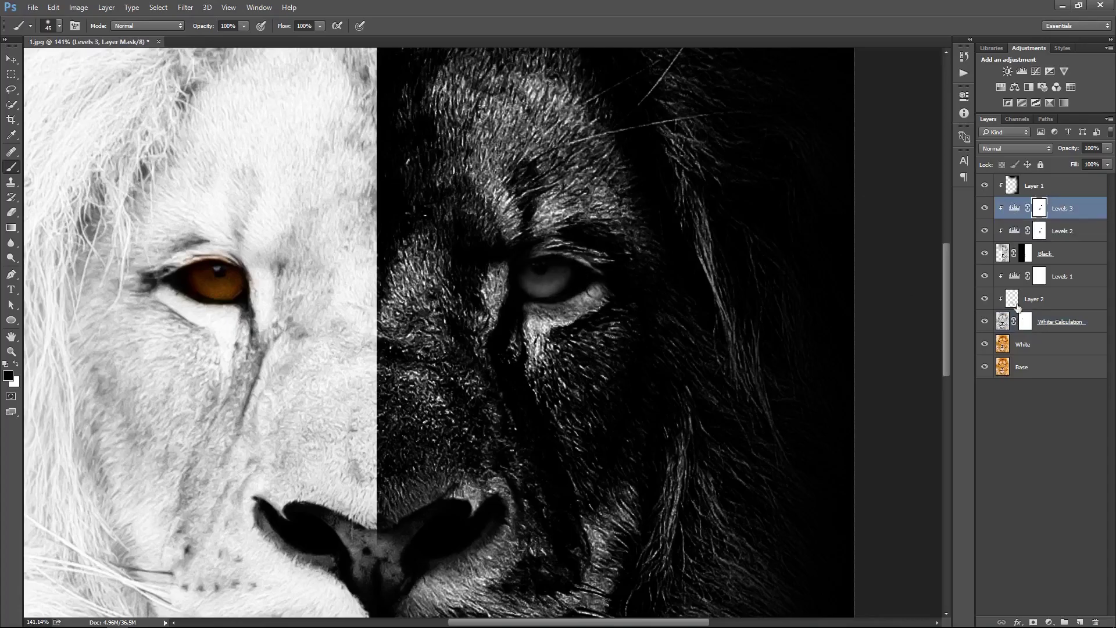
pyautogui.click(982, 299)
pyautogui.click(982, 298)
pyautogui.hotkey('ctrl', '0')
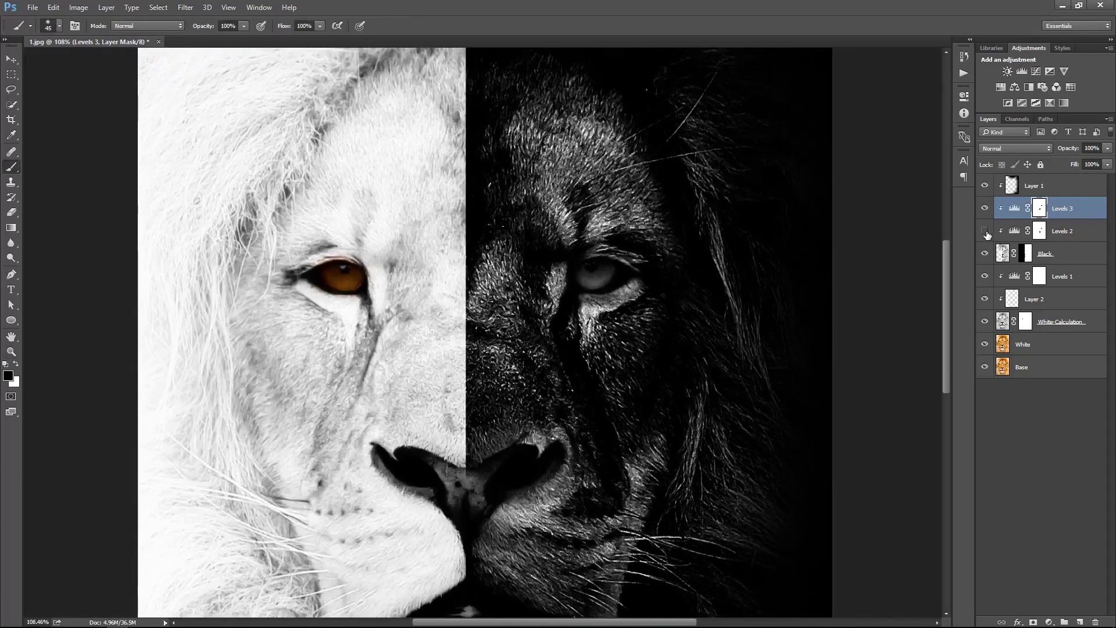
pyautogui.click(984, 231)
pyautogui.click(1046, 253)
pyautogui.scroll(3, 577, 278)
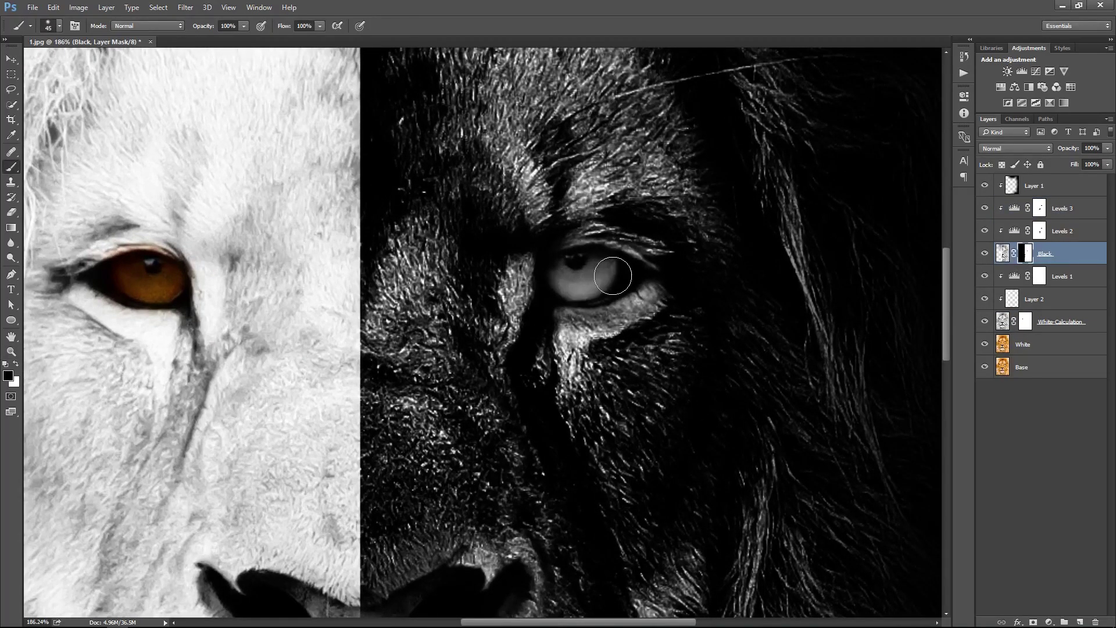
# - Paint the dark lion's eye orange on the White-Calculation mask
pyautogui.click(1060, 322)
pyautogui.moveTo(572, 276); pyautogui.dragTo(607, 272)
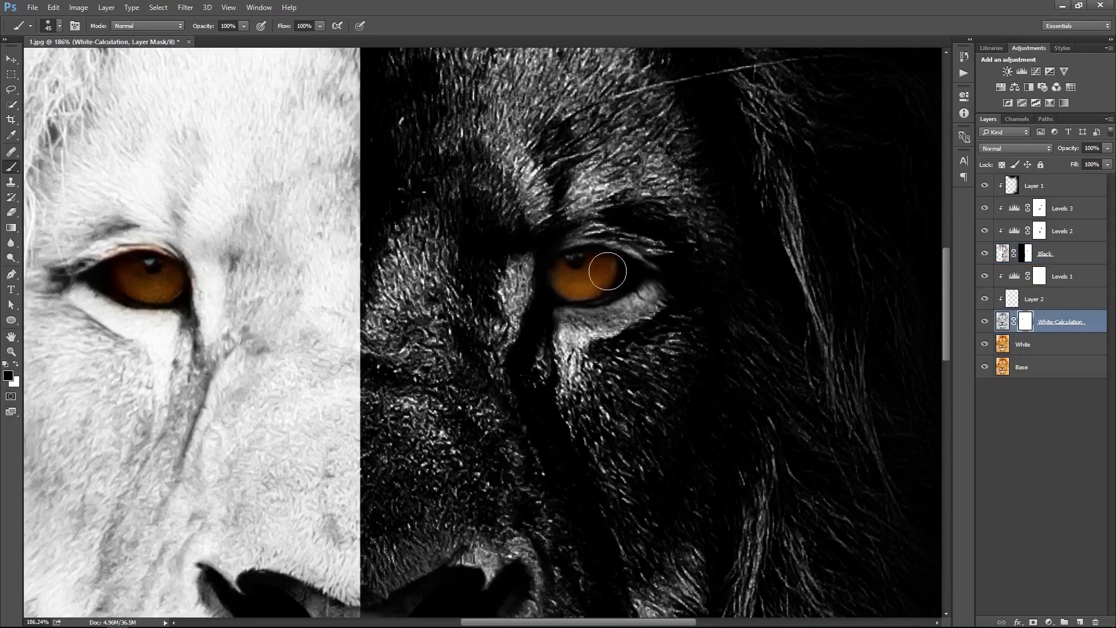
pyautogui.hotkey('ctrl', '0')
pyautogui.scroll(2, 598, 332)
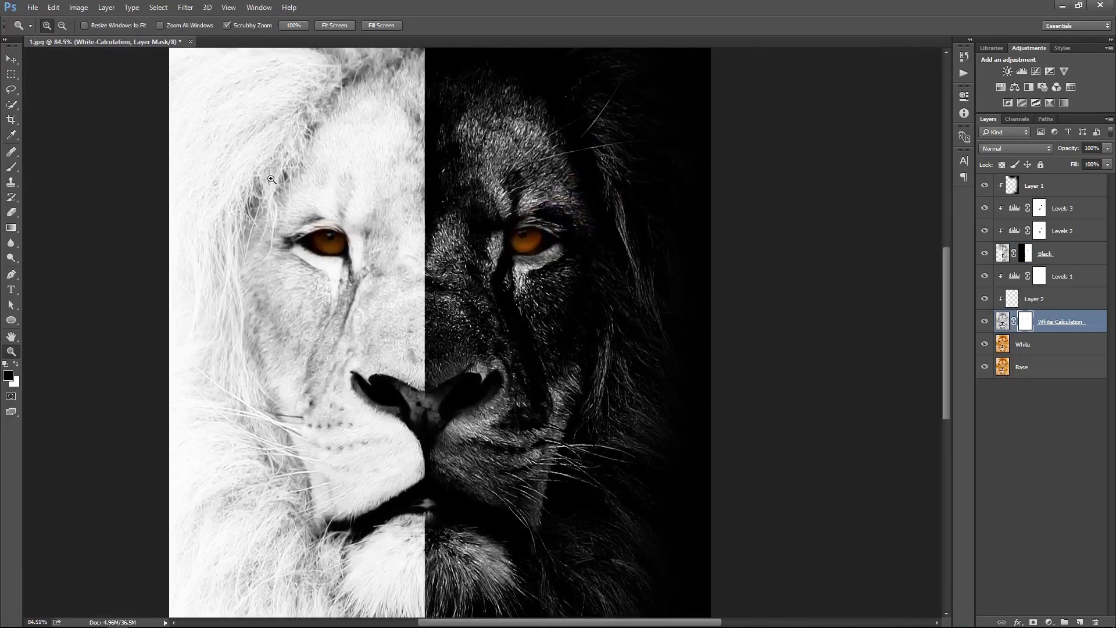
pyautogui.scroll(2, 372, 289)
pyautogui.hotkey('ctrl', '0')
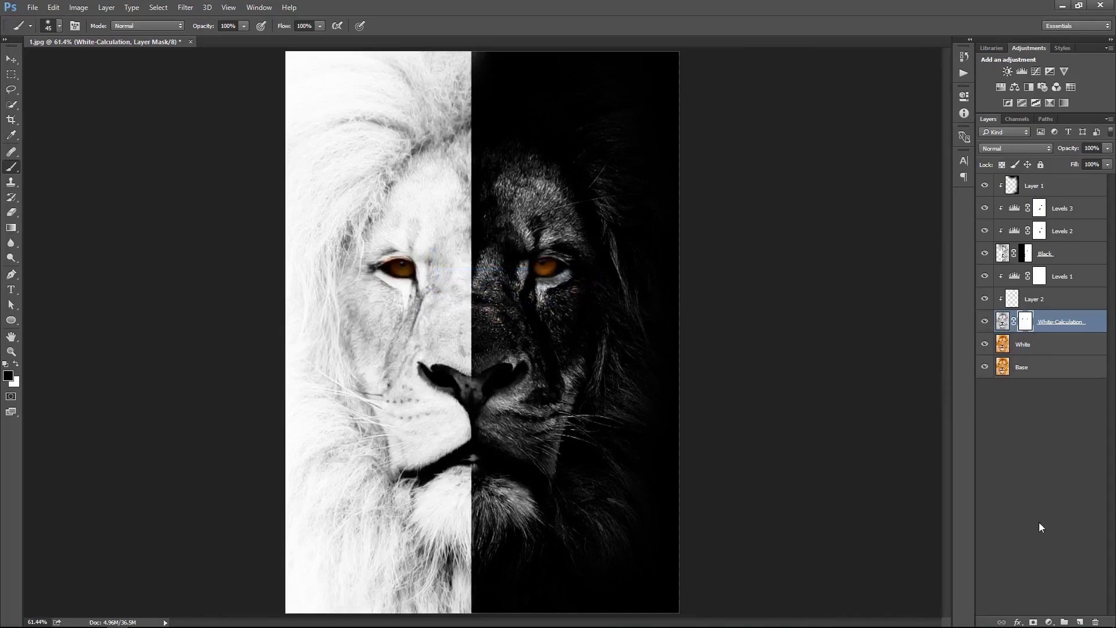
pyautogui.click(1048, 621)
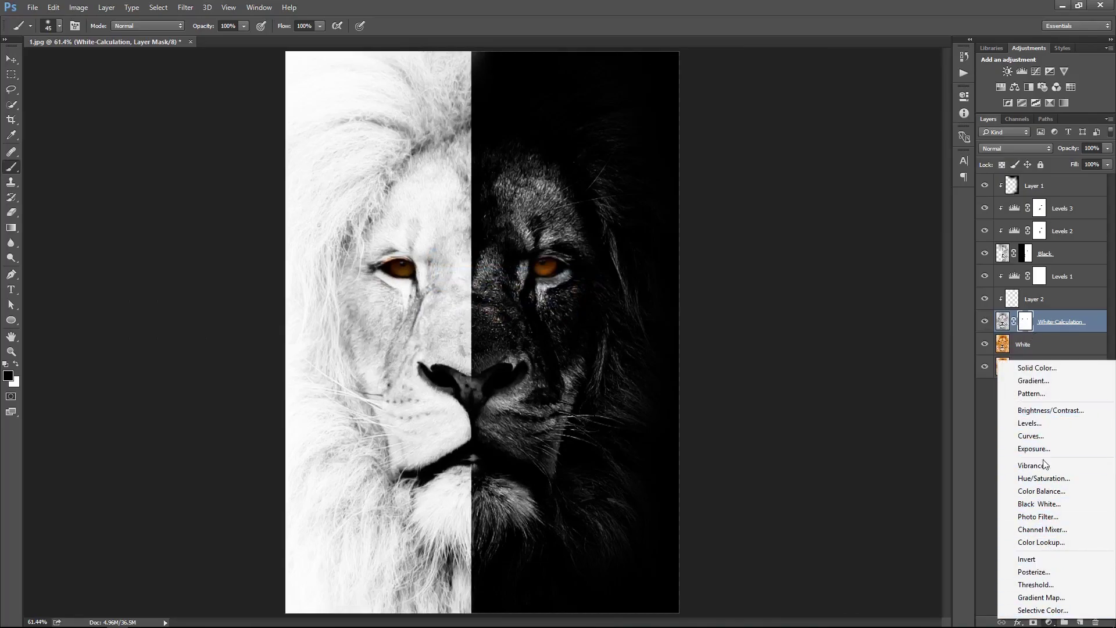
# - Try a -30 Hue/Saturation shift, discard it, and retarget the White-Calculation mask
pyautogui.click(1044, 478)
pyautogui.moveTo(833, 172); pyautogui.dragTo(867, 172)
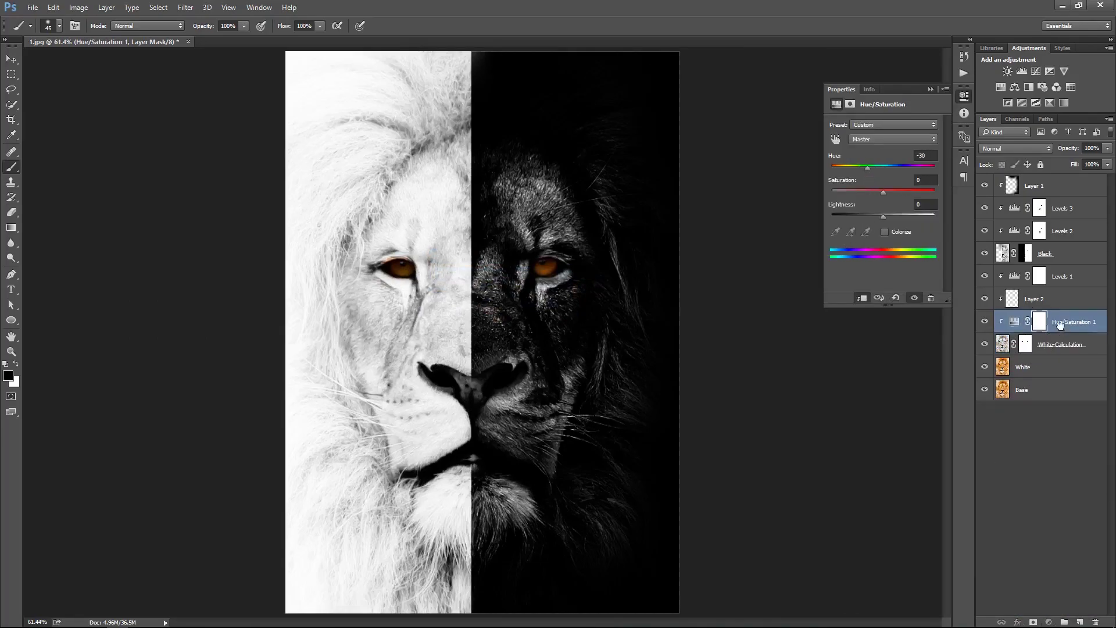
pyautogui.hotkey('ctrl', '[')
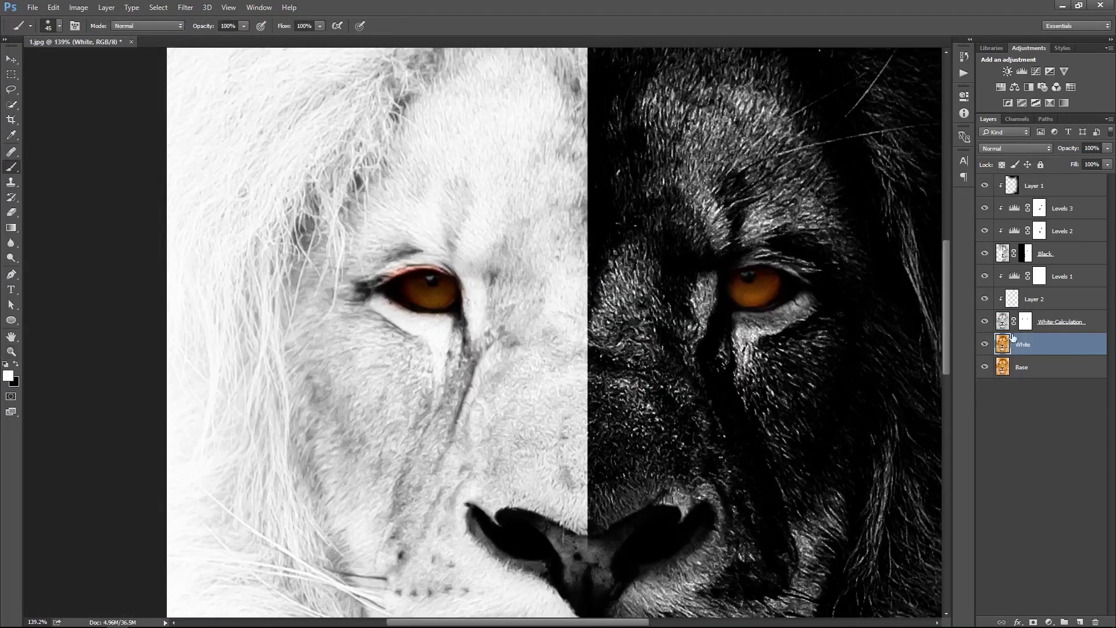
pyautogui.click(1025, 322)
pyautogui.scroll(5, 436, 302)
pyautogui.scroll(2, 436, 302)
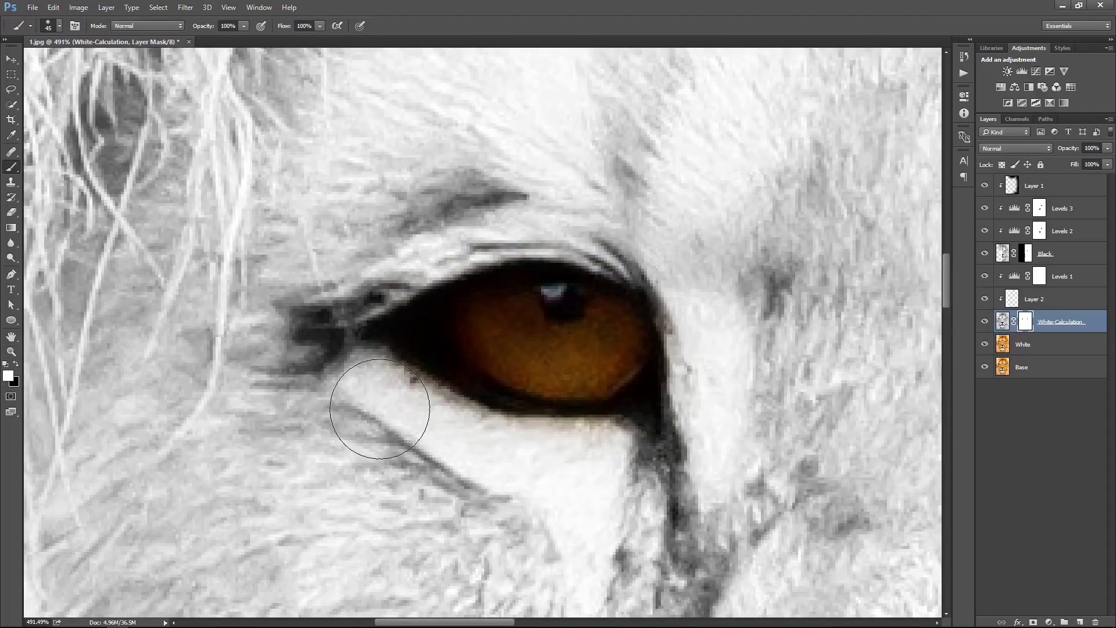
pyautogui.rightClick(733, 304)
pyautogui.click(733, 302)
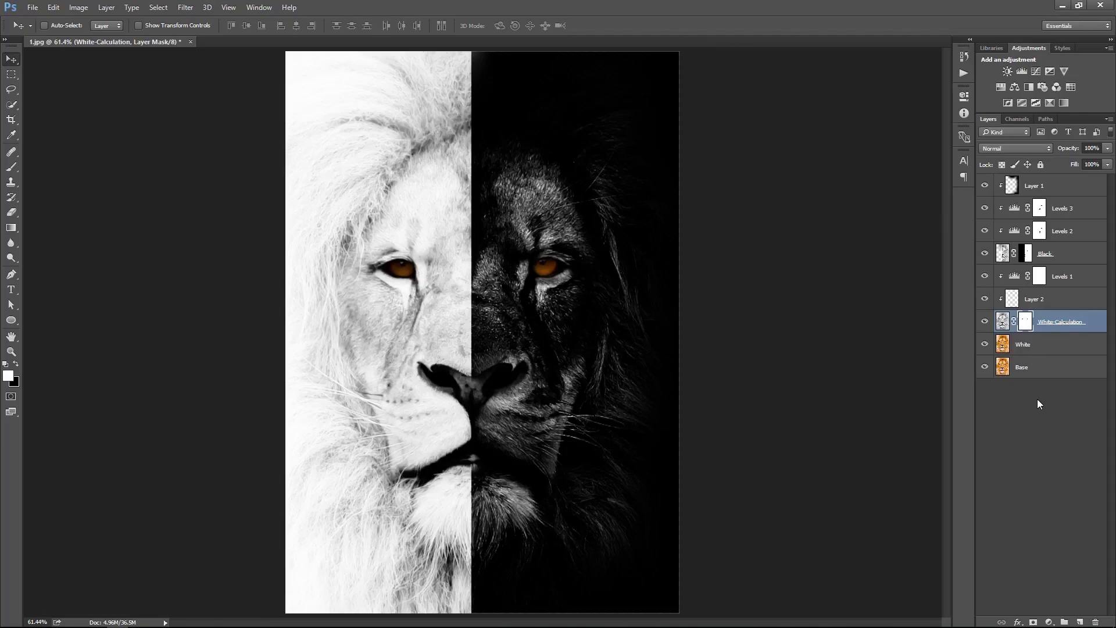
# - Add a Color Lookup layer using 3Strip.look above the White layer
pyautogui.click(1023, 344)
pyautogui.click(1049, 622)
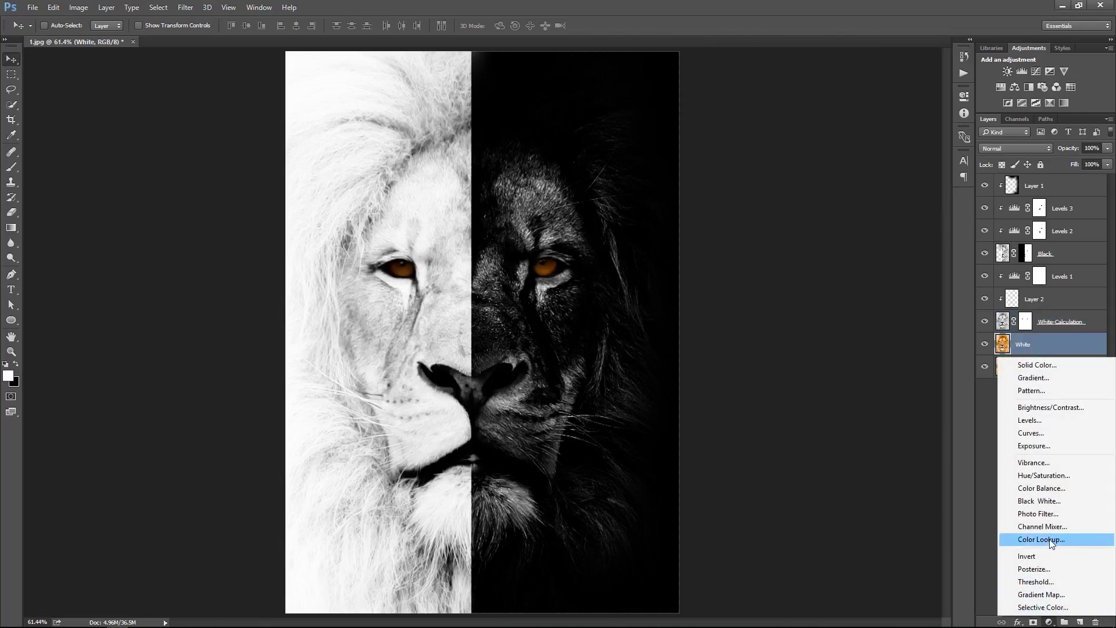
pyautogui.click(1029, 463)
pyautogui.click(907, 124)
pyautogui.click(898, 166)
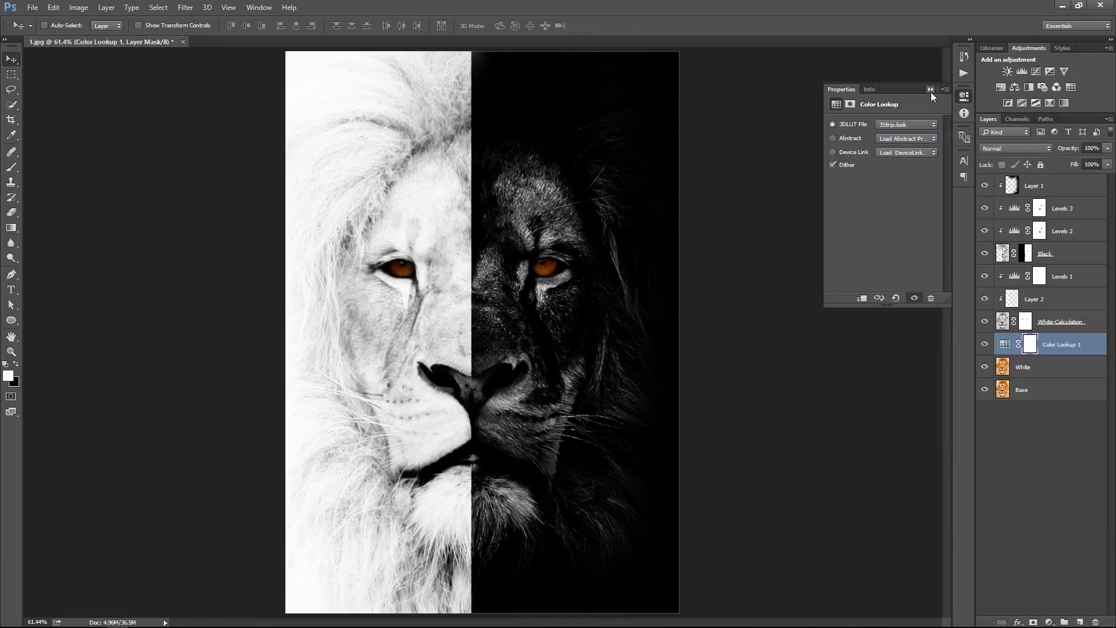
pyautogui.click(931, 91)
# - Add a Hue/Saturation layer above the lookup and shift its hue so the right eye turns teal
pyautogui.click(1049, 621)
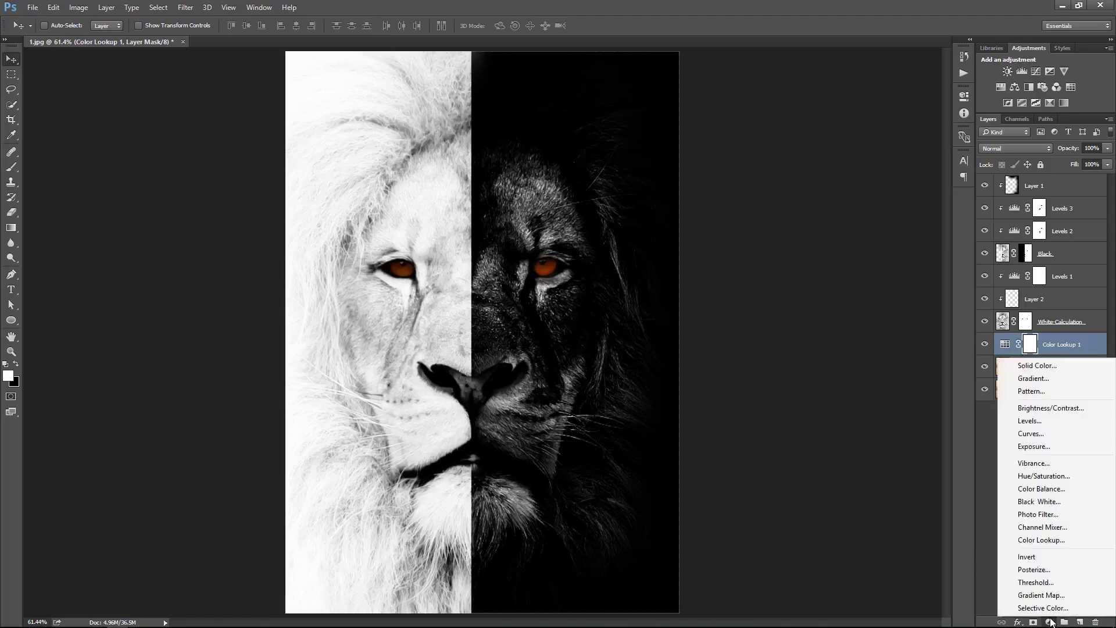
pyautogui.click(1041, 461)
pyautogui.moveTo(884, 168)
pyautogui.mouseDown()
pyautogui.moveTo(874, 169)
pyautogui.moveTo(926, 168)
pyautogui.mouseUp()
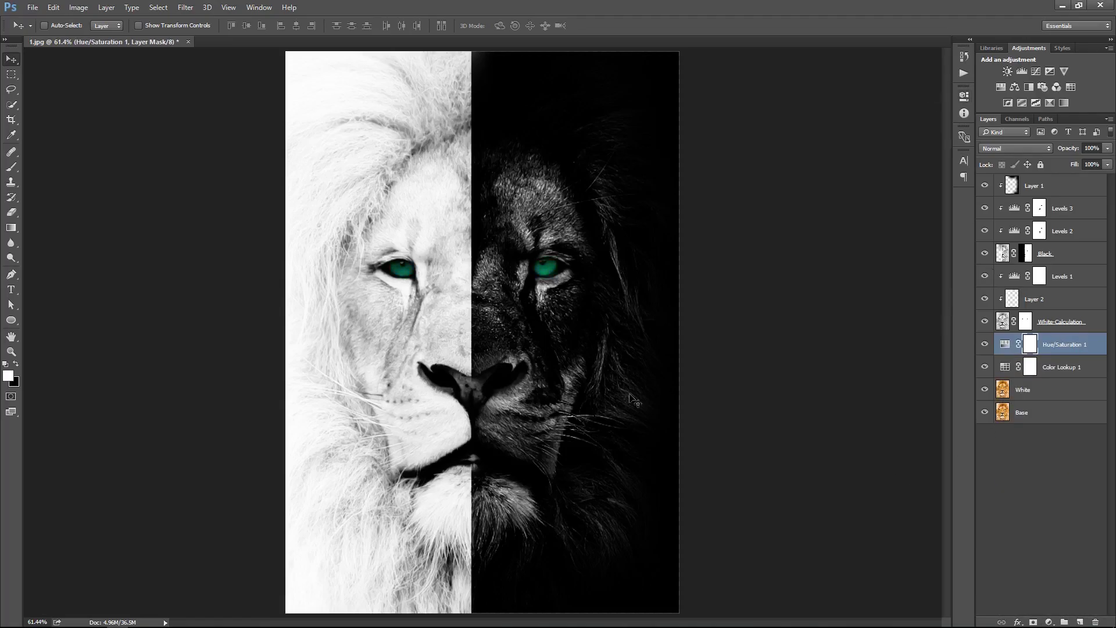
pyautogui.press('b')
pyautogui.scroll(3, 372, 269)
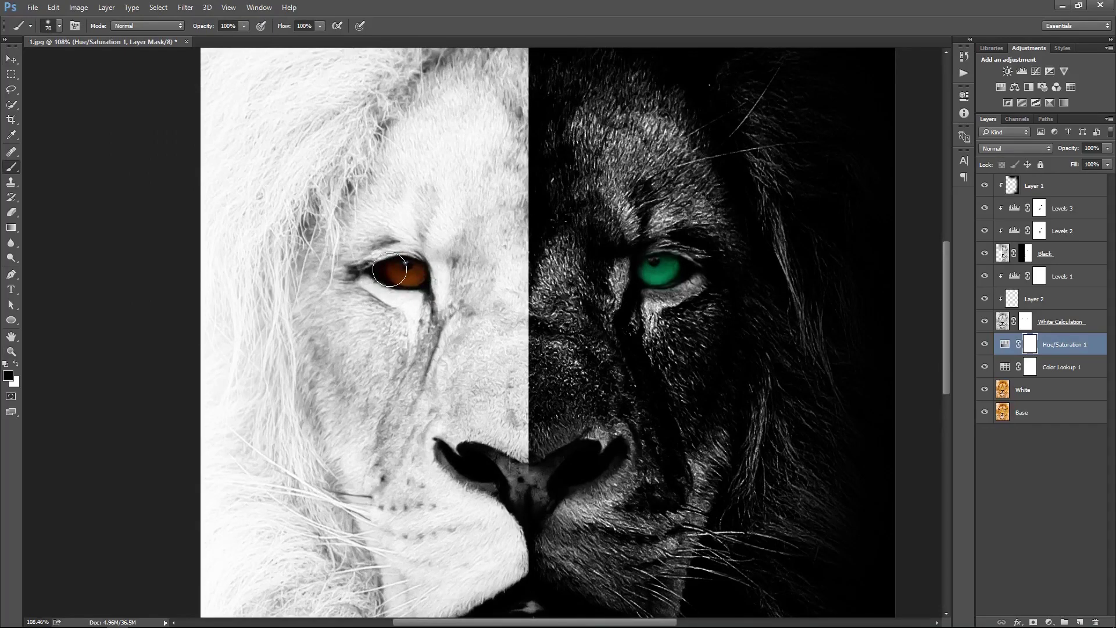
pyautogui.press('v')
pyautogui.scroll(-3, 717, 274)
pyautogui.doubleClick(1003, 344)
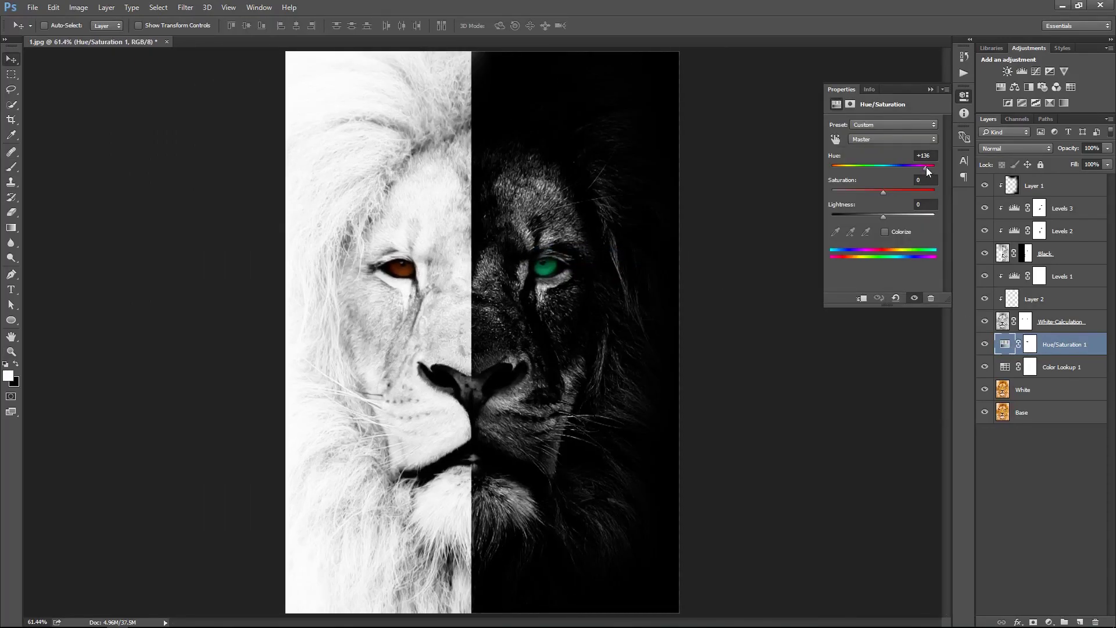
pyautogui.moveTo(926, 167); pyautogui.dragTo(824, 168)
pyautogui.rightClick(631, 228)
pyautogui.click(668, 238)
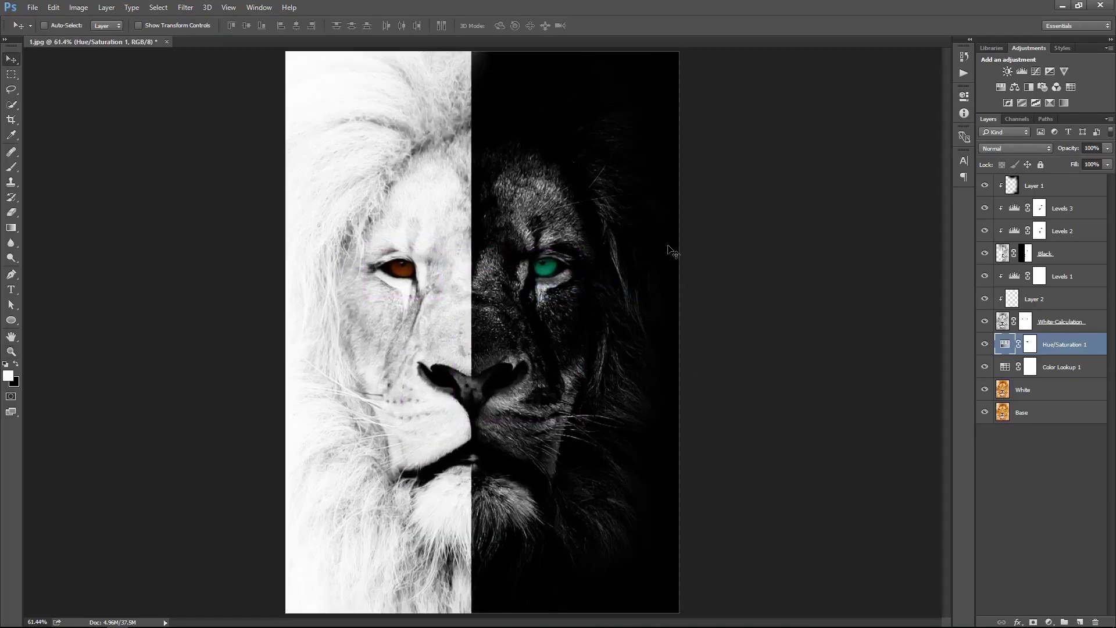
# - Darken the black lion's forehead and eye area with a 500 px, 20% opacity brush
pyautogui.press('b')
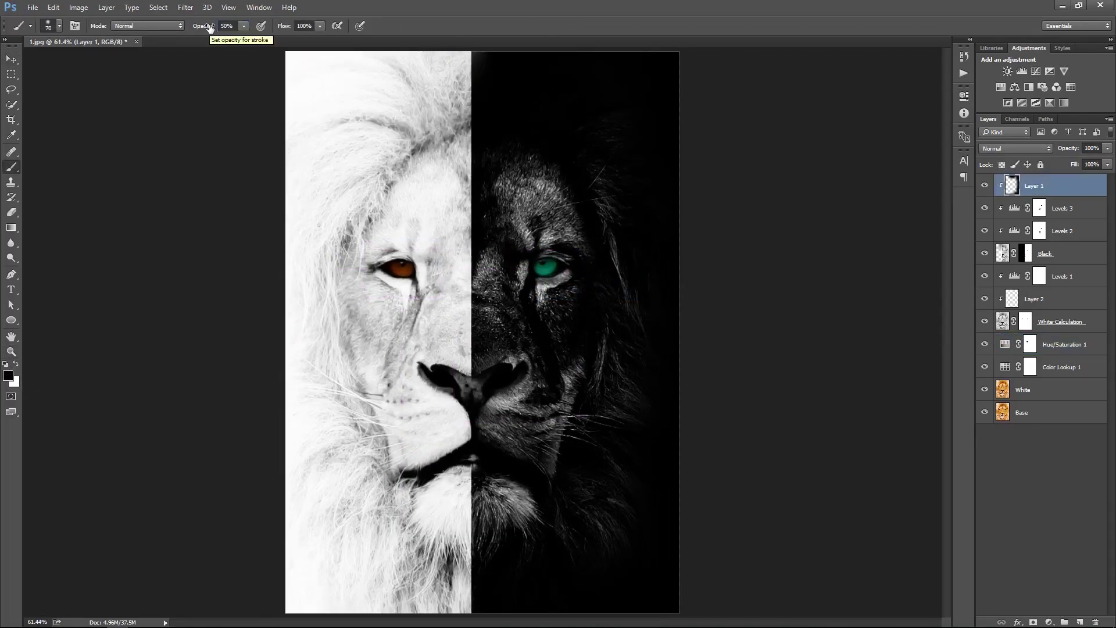
pyautogui.press(']')
pyautogui.press(']')
pyautogui.press(']')
pyautogui.click(564, 161)
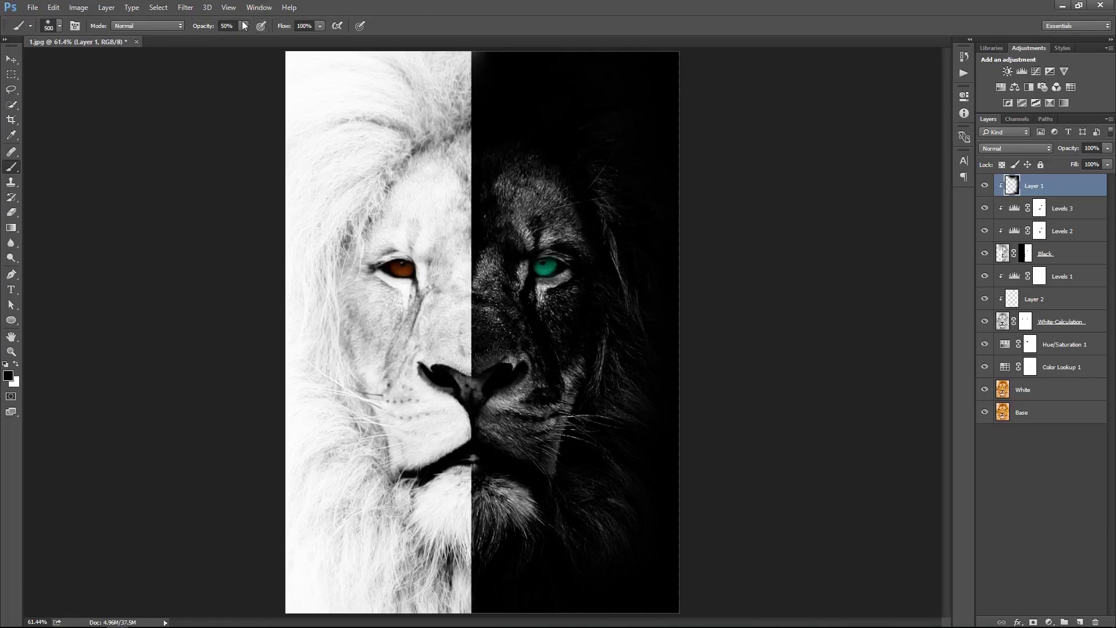
pyautogui.moveTo(573, 433); pyautogui.dragTo(580, 472)
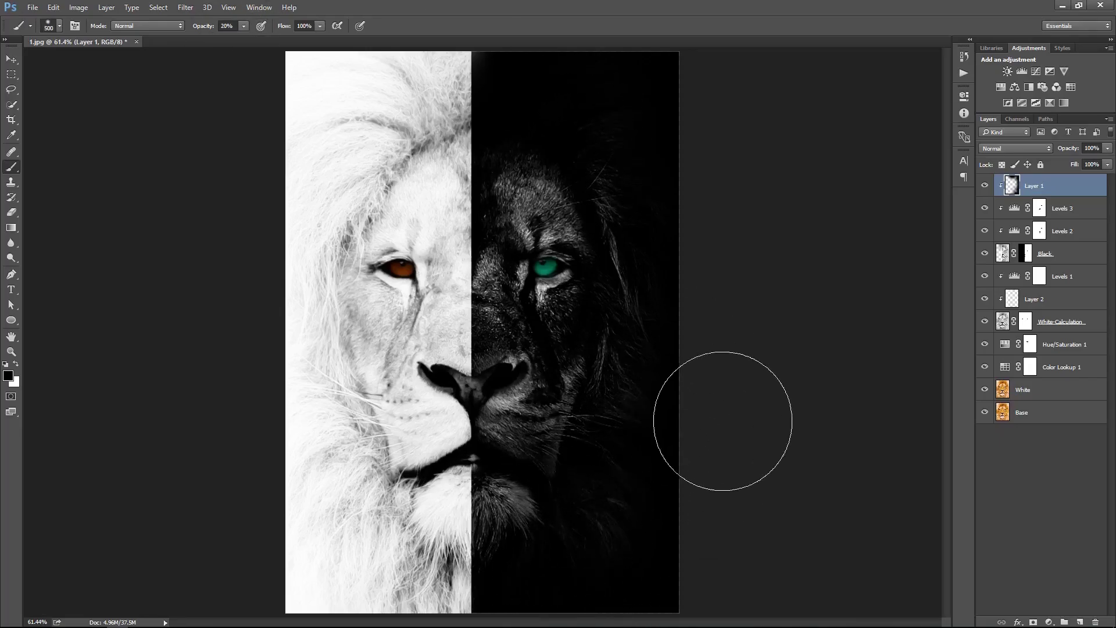
pyautogui.moveTo(546, 182)
pyautogui.mouseDown()
pyautogui.moveTo(530, 324)
pyautogui.moveTo(535, 236)
pyautogui.mouseUp()
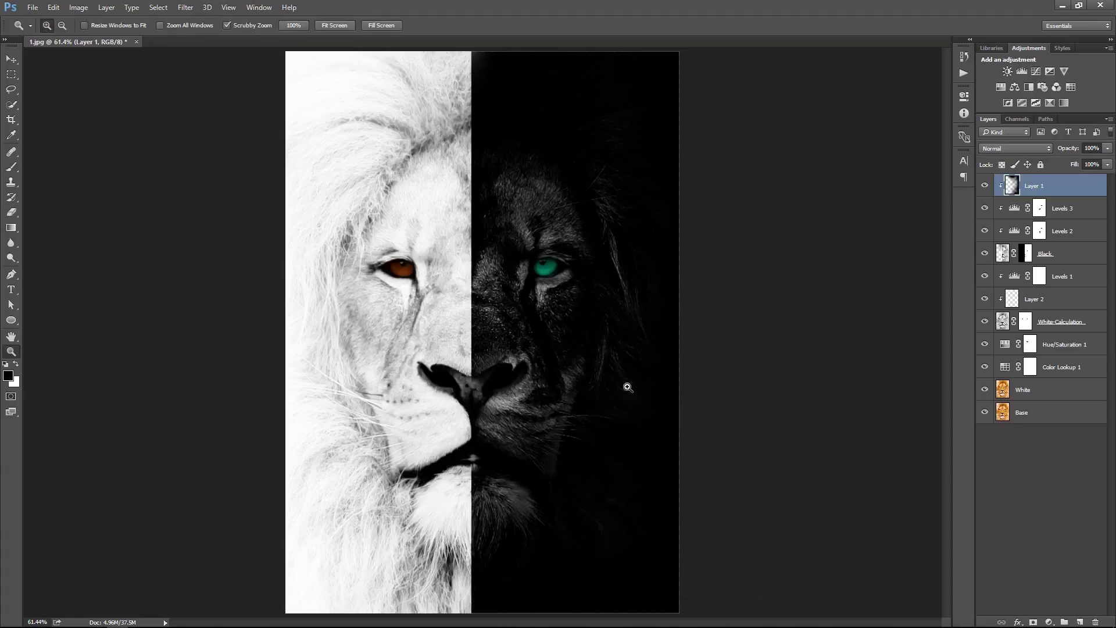
pyautogui.scroll(2, 636, 390)
pyautogui.rightClick(618, 293)
pyautogui.click(631, 302)
# - Switch to white on Layer 2, then stamp all visible layers into a new Layer 3
pyautogui.click(1035, 313)
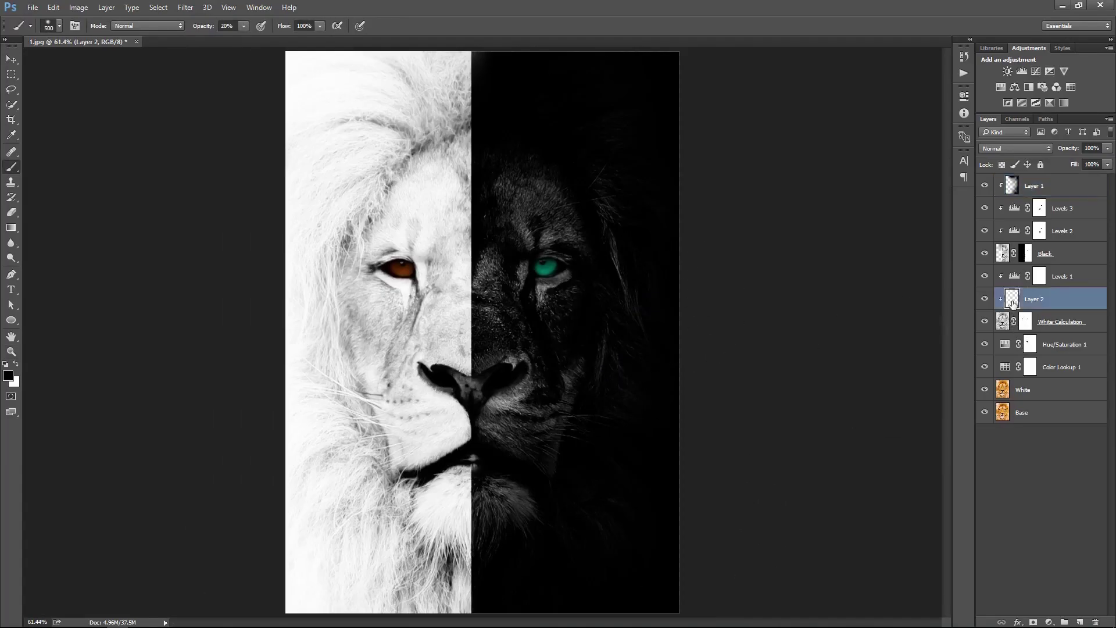
pyautogui.press('x')
pyautogui.press('z')
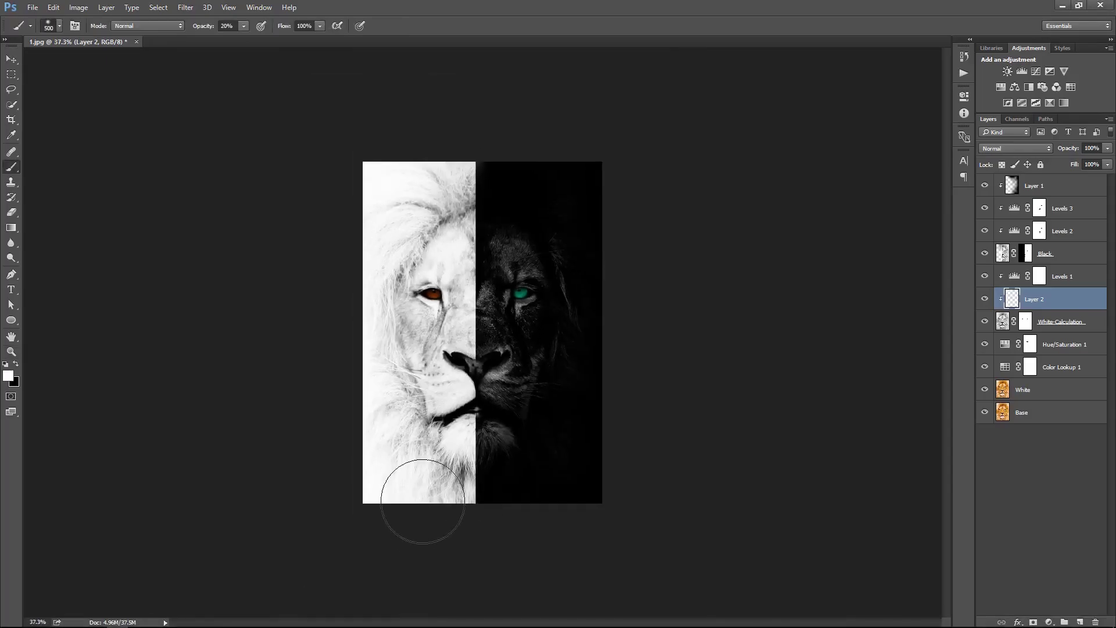
pyautogui.press('v')
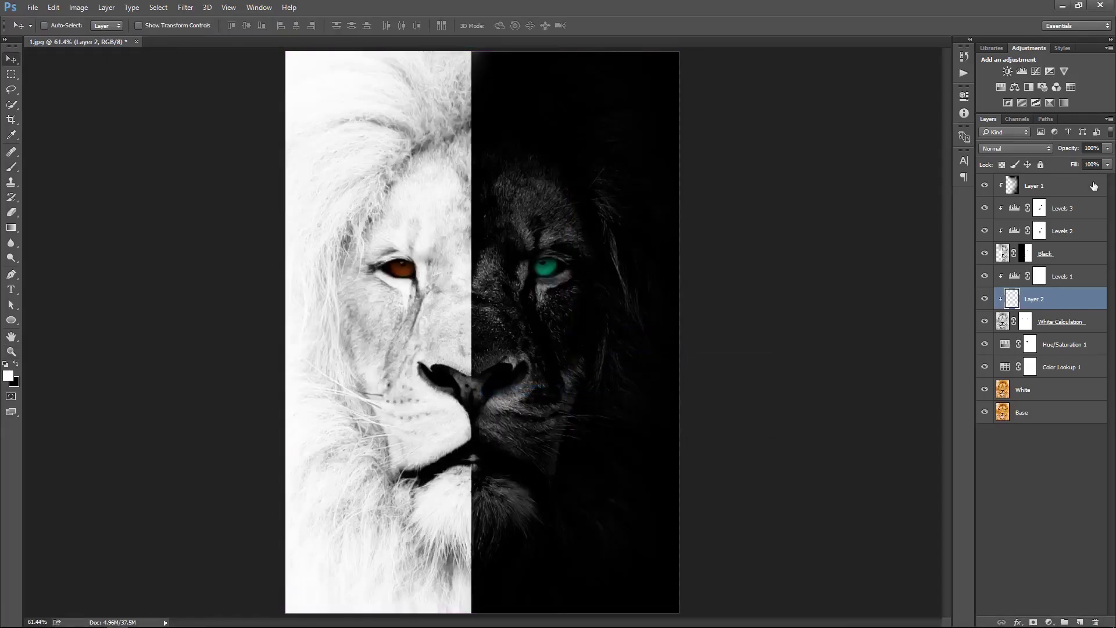
pyautogui.hotkey('ctrl', 'alt', 'shift', 'e')
# - In Camera Raw Filter, cool the temperature, brighten exposure, add contrast and adjust the tone curve
pyautogui.click(186, 7)
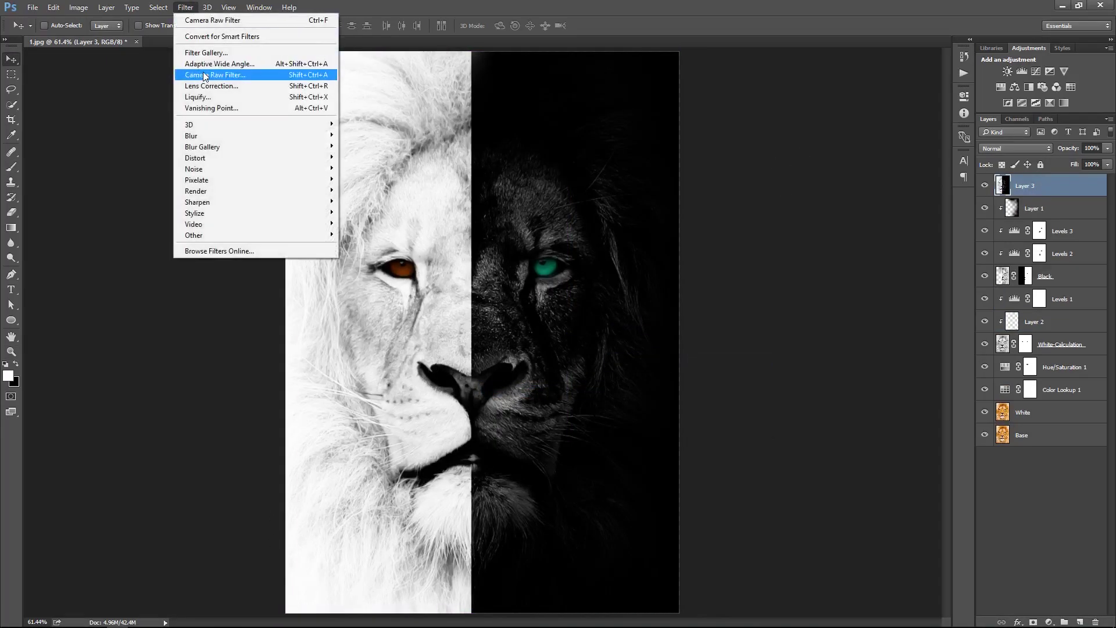
pyautogui.click(249, 74)
pyautogui.moveTo(1028, 164); pyautogui.dragTo(1022, 169)
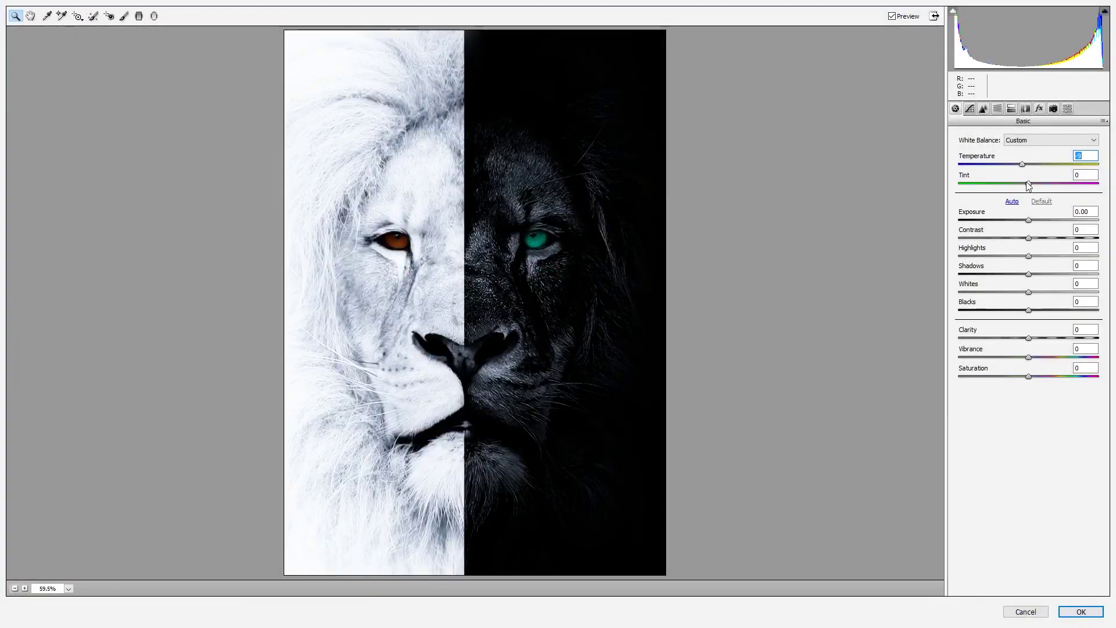
pyautogui.moveTo(1028, 220)
pyautogui.mouseDown()
pyautogui.moveTo(1036, 239)
pyautogui.moveTo(1004, 255)
pyautogui.moveTo(1046, 274)
pyautogui.moveTo(1032, 275)
pyautogui.moveTo(1065, 310)
pyautogui.moveTo(1047, 337)
pyautogui.moveTo(1035, 319)
pyautogui.moveTo(1022, 338)
pyautogui.moveTo(1042, 337)
pyautogui.moveTo(1024, 355)
pyautogui.moveTo(1032, 372)
pyautogui.mouseUp()
pyautogui.click(970, 109)
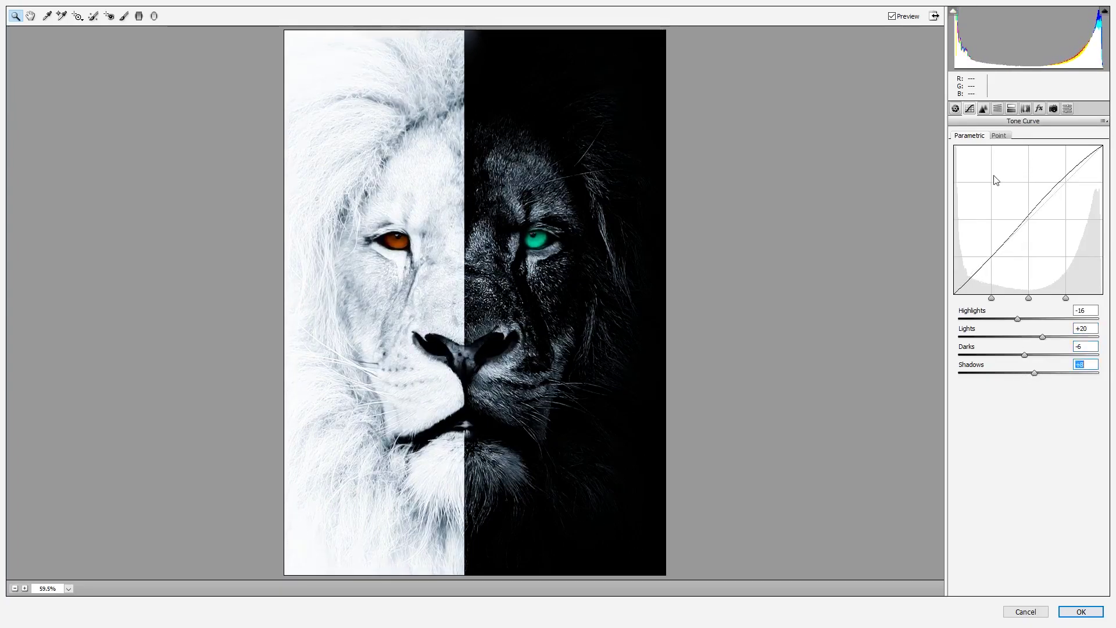
pyautogui.hotkey('ctrl', 'alt', '1')
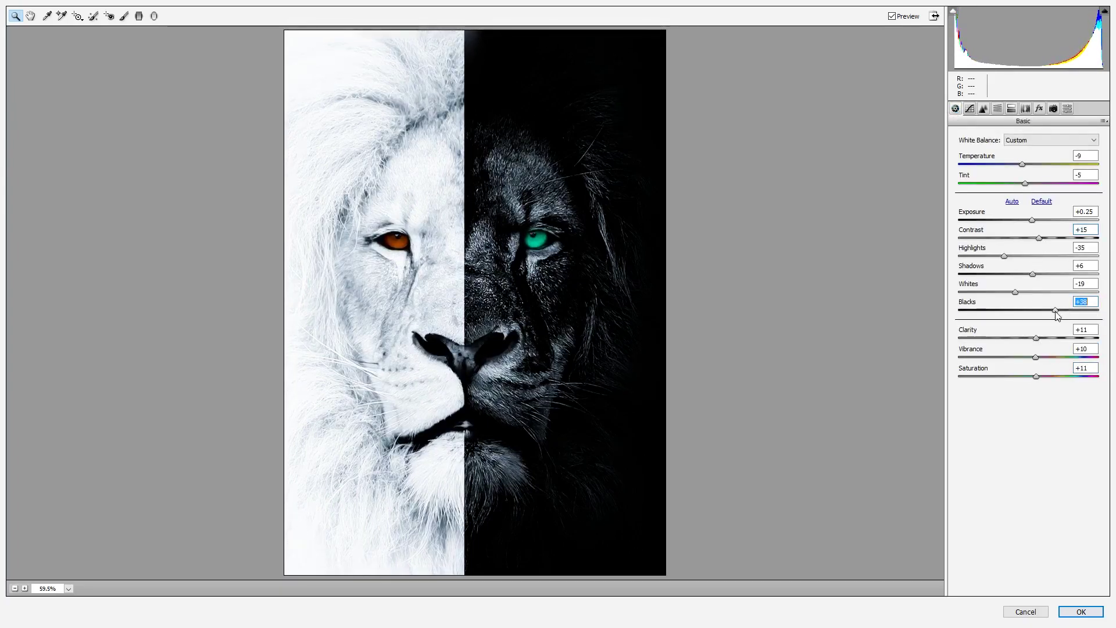
# - Reduce luminance noise to 31, lower contrast to +4, and apply the Camera Raw grade
pyautogui.hotkey('ctrl', 'alt', '3')
pyautogui.moveTo(960, 252); pyautogui.dragTo(1004, 256)
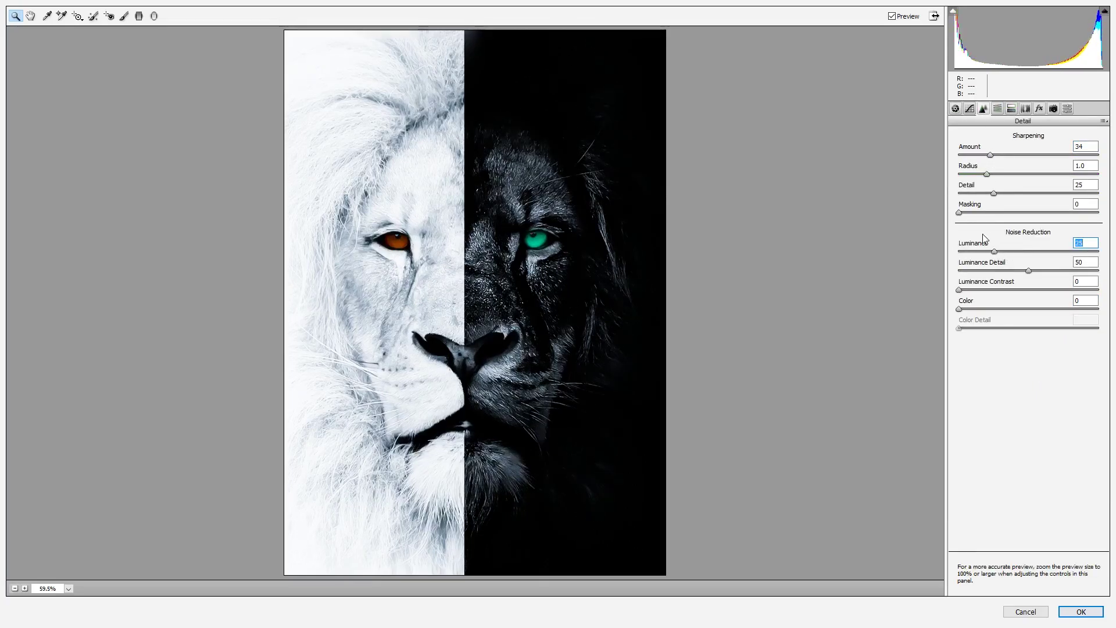
pyautogui.hotkey('ctrl', 'alt', '1')
pyautogui.moveTo(1032, 237); pyautogui.dragTo(1032, 238)
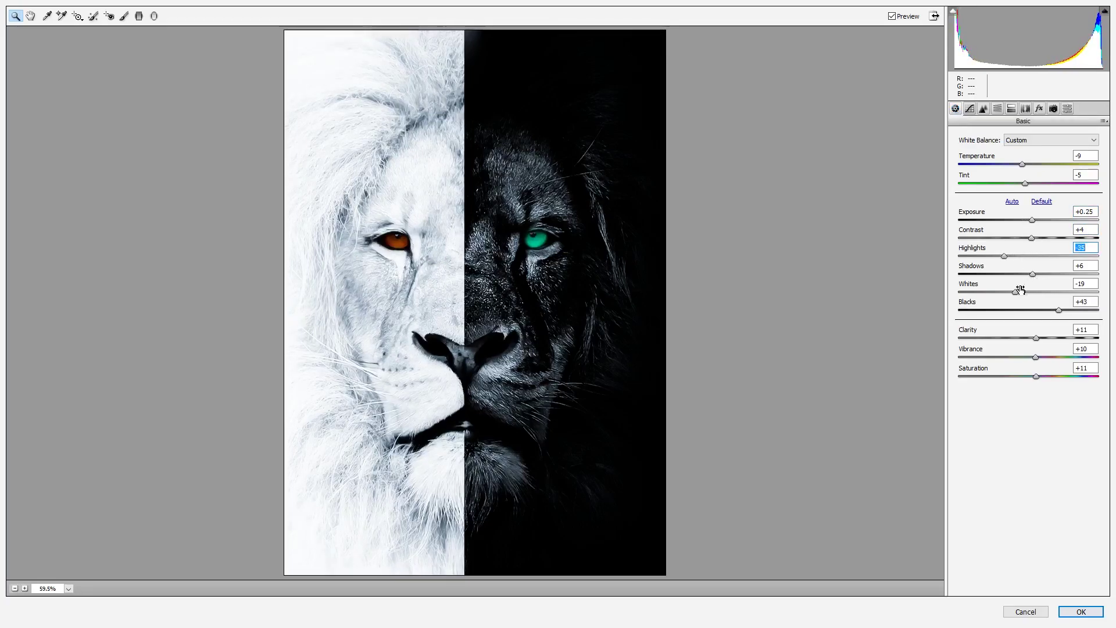
pyautogui.click(1082, 613)
pyautogui.rightClick(548, 282)
# - Set Layer 3 opacity to 55%, comparing it against the layer hidden
pyautogui.click(581, 294)
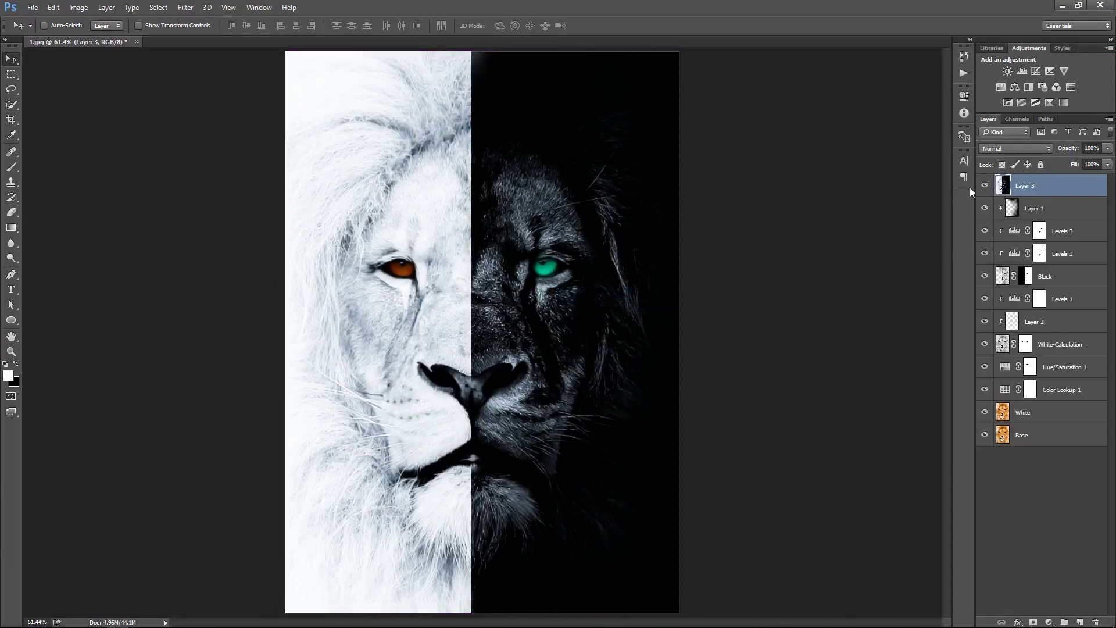
pyautogui.press('5')
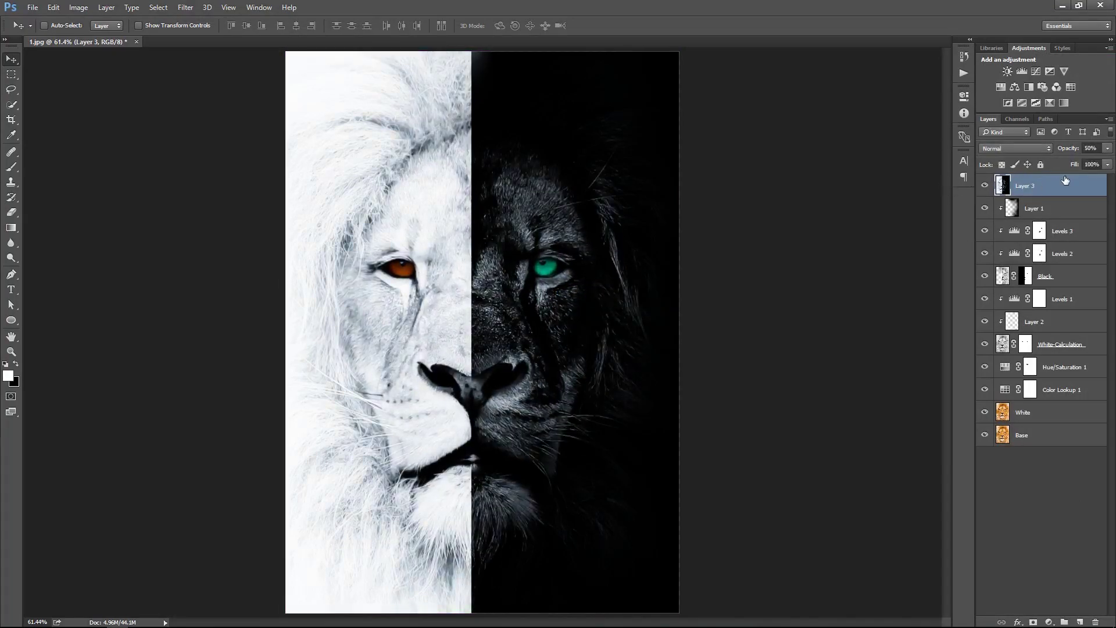
pyautogui.click(985, 186)
pyautogui.click(985, 186)
pyautogui.press('5')
pyautogui.press('5')
# - Mask Layer 3 and paint black at 72% over the mane beside the right eye and lower-left
pyautogui.click(1033, 622)
pyautogui.press('b')
pyautogui.press('x')
pyautogui.press('x')
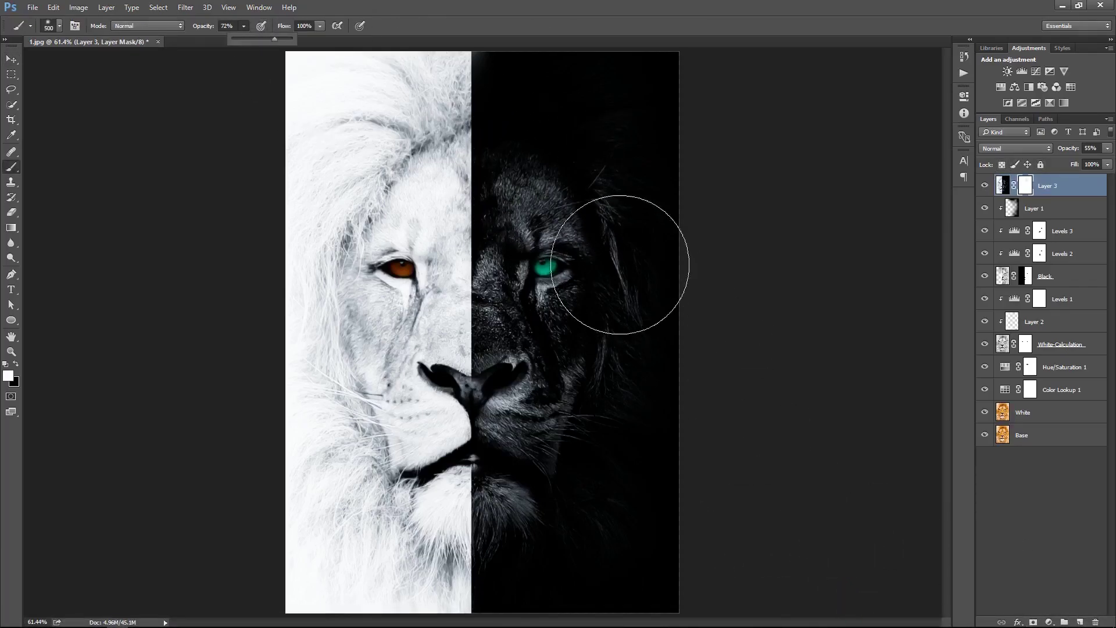
pyautogui.press('7')
pyautogui.press('2')
pyautogui.press('x')
pyautogui.moveTo(593, 424)
pyautogui.mouseDown()
pyautogui.moveTo(573, 527)
pyautogui.moveTo(704, 403)
pyautogui.mouseUp()
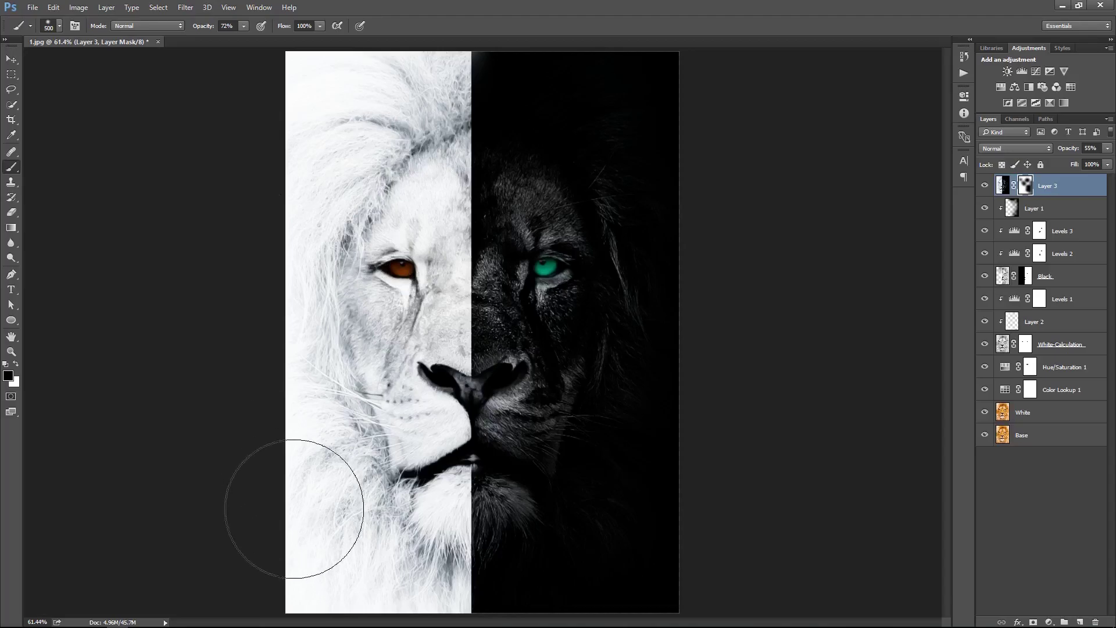
pyautogui.moveTo(294, 511); pyautogui.dragTo(320, 549)
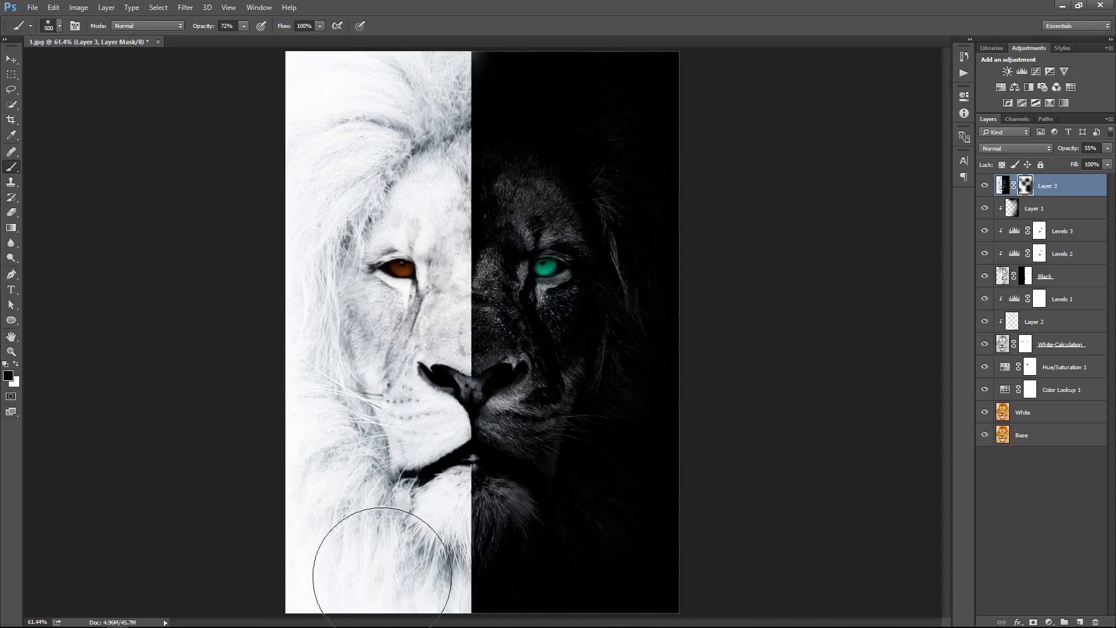
pyautogui.rightClick(581, 387)
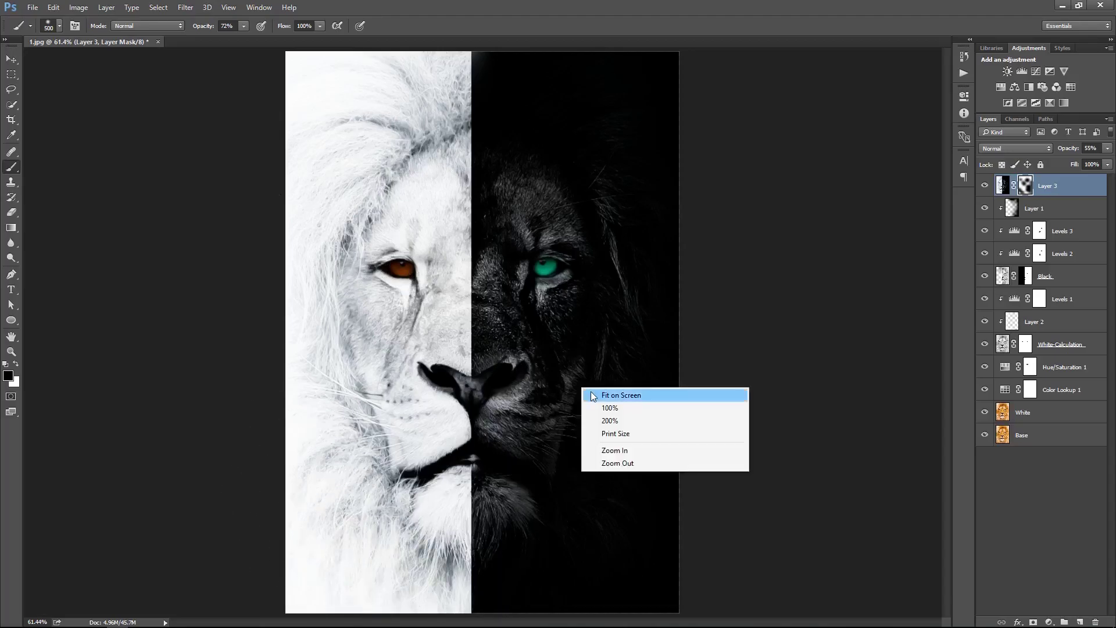